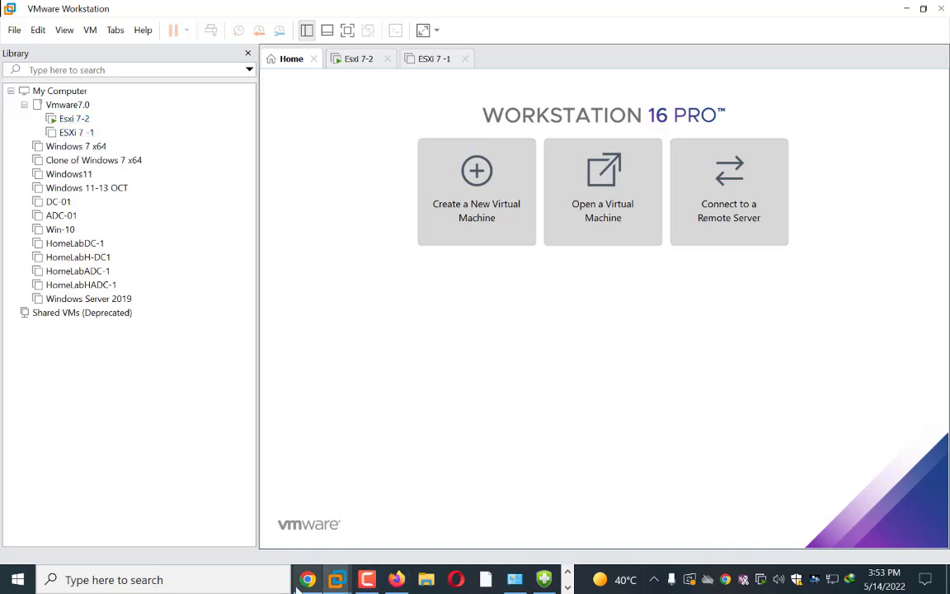
Switch to the vSphere Client in Firefox and check the actions available for HomeLabCluster.
{"action": "mouse_move", "coordinate": [397, 579]}
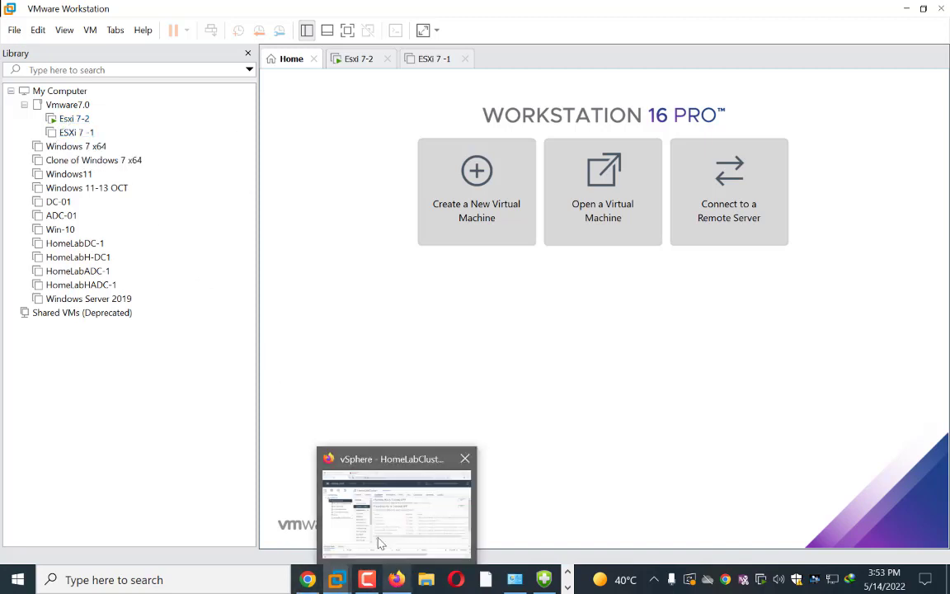
{"action": "left_click", "coordinate": [379, 542]}
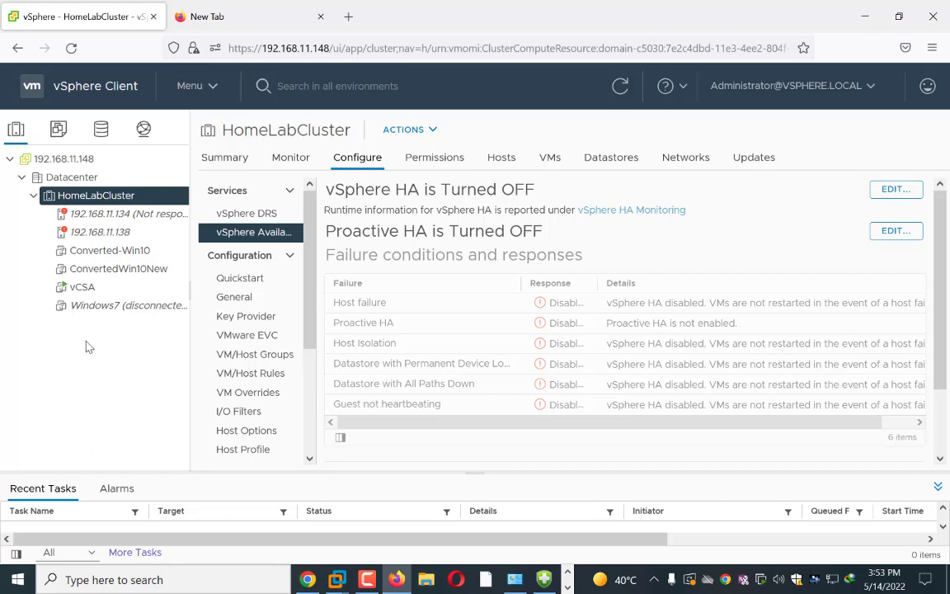
{"action": "right_click", "coordinate": [105, 202]}
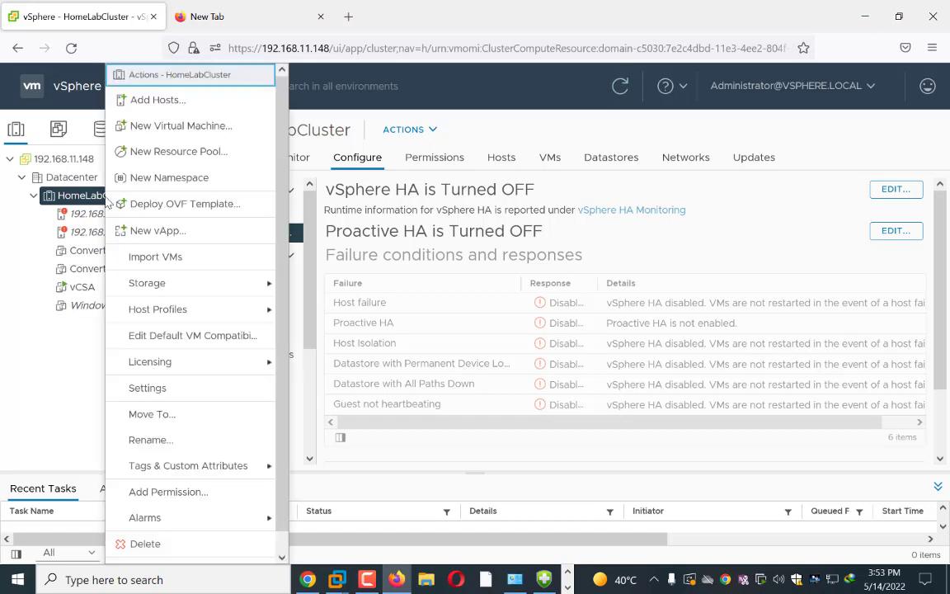
{"action": "key", "text": "Escape"}
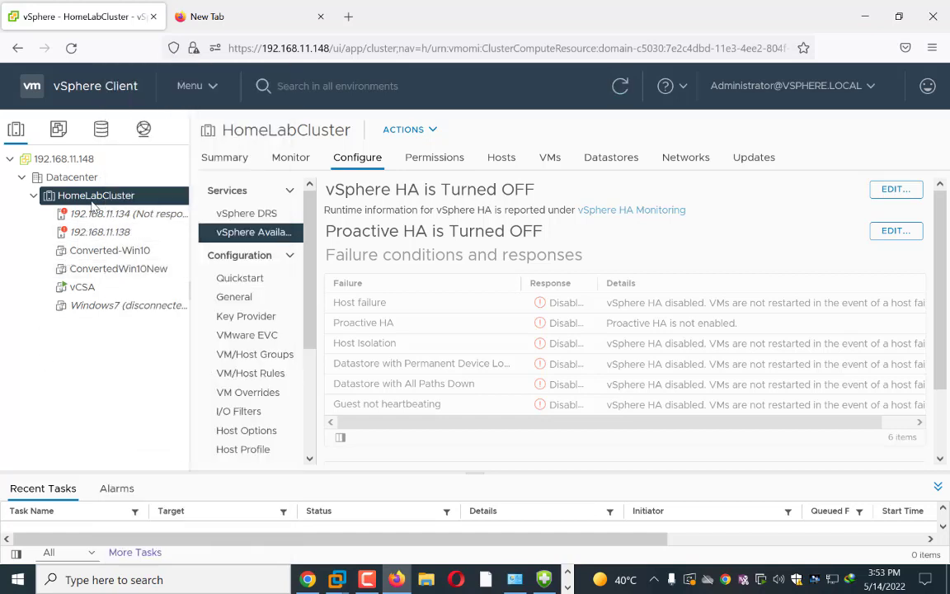
Make sure vSphere DRS is turned on in HomeLabCluster's settings and save them.
{"action": "left_click", "coordinate": [364, 159]}
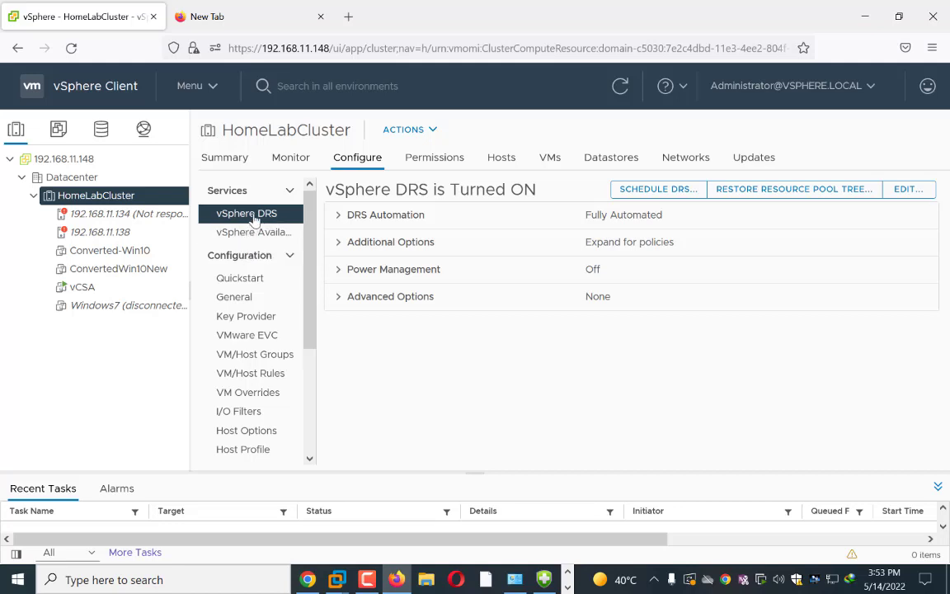
{"action": "left_click", "coordinate": [905, 189]}
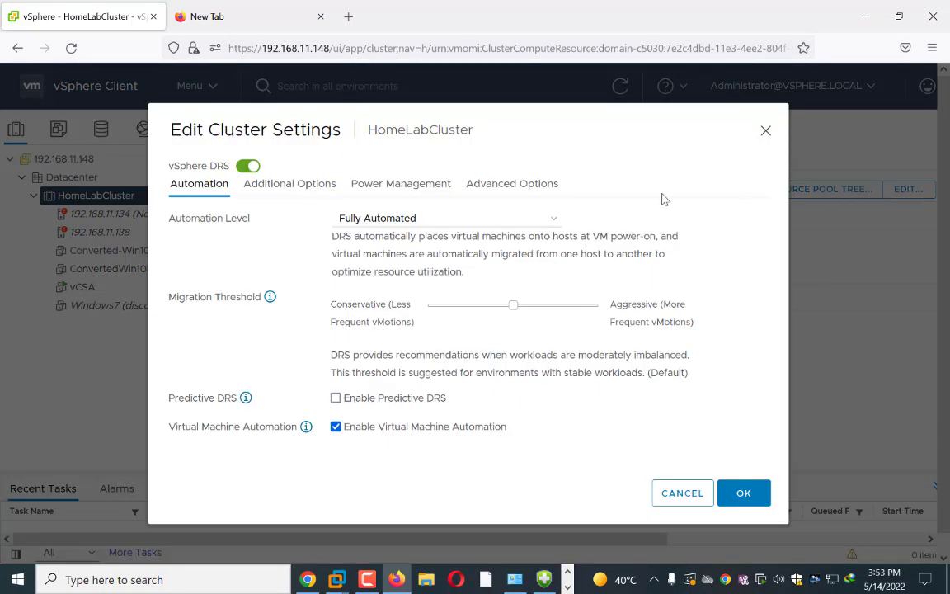
{"action": "left_click", "coordinate": [241, 167]}
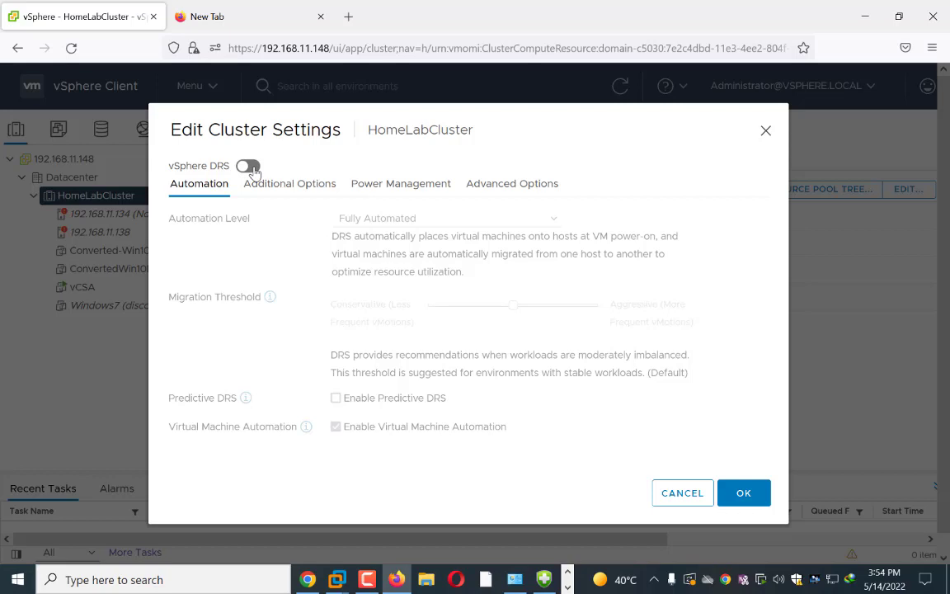
{"action": "left_click", "coordinate": [252, 169]}
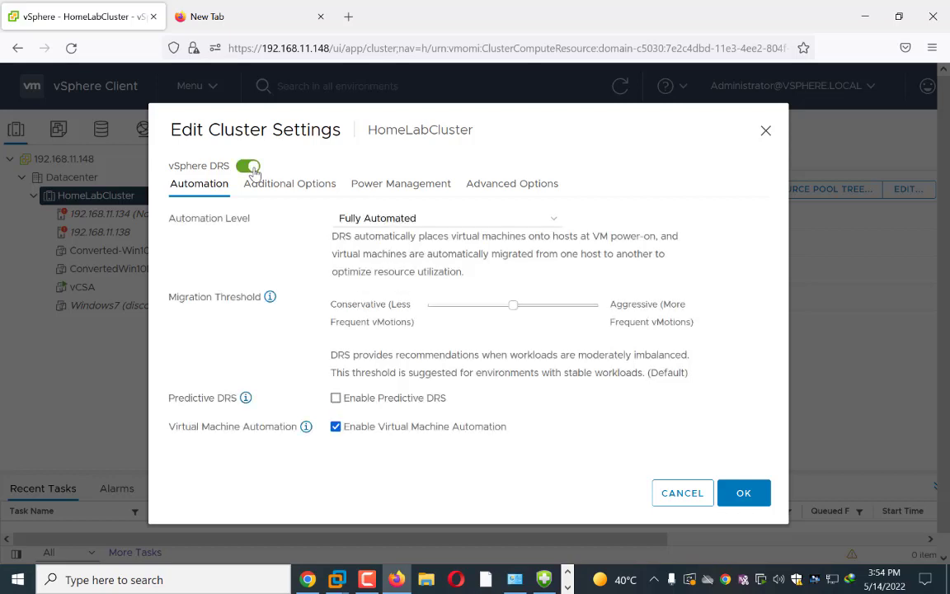
{"action": "left_click", "coordinate": [739, 494]}
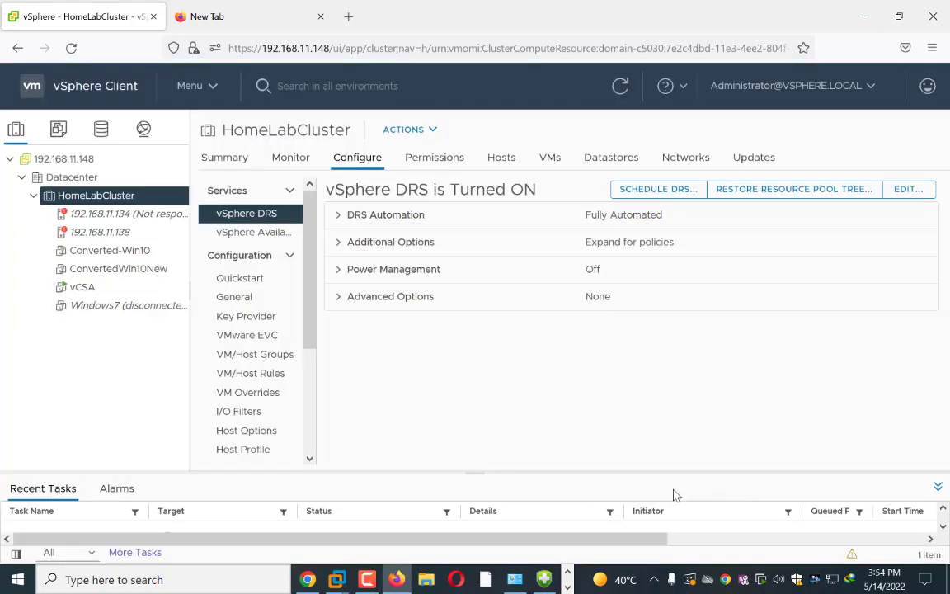
Start a new vApp on HomeLabCluster using the "Create a new vApp" creation type.
{"action": "right_click", "coordinate": [86, 196]}
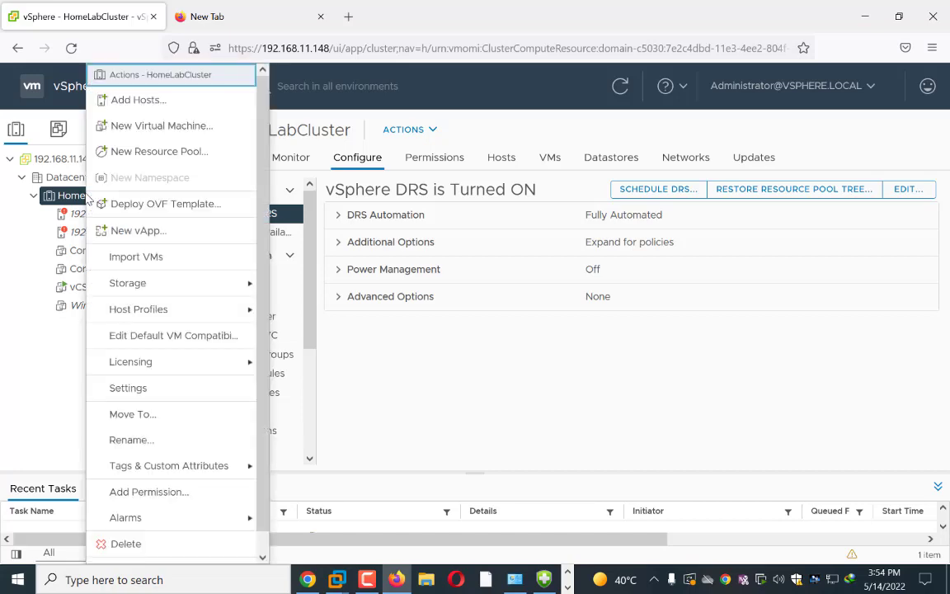
{"action": "left_click", "coordinate": [116, 235]}
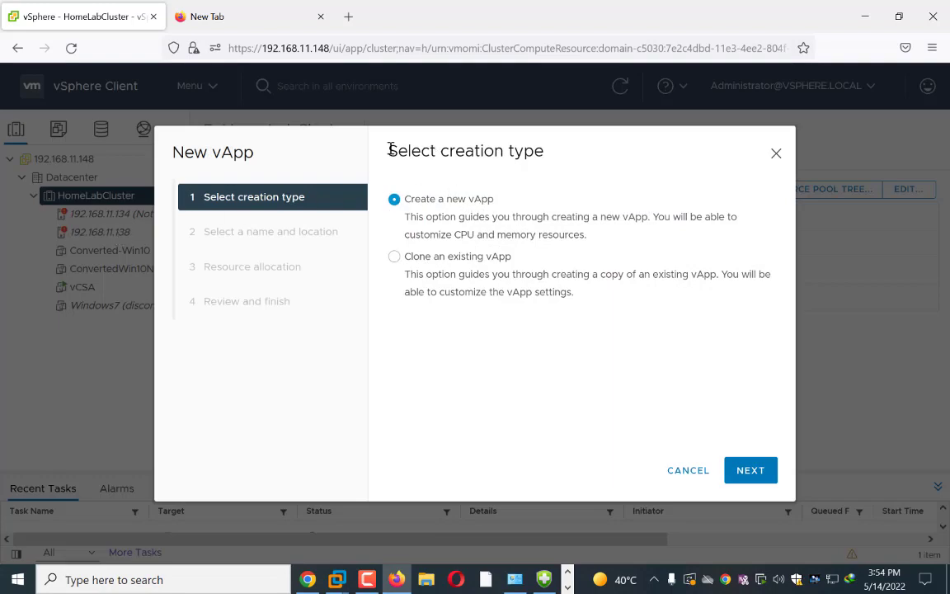
{"action": "left_click_drag", "start_coordinate": [390, 149], "coordinate": [542, 149]}
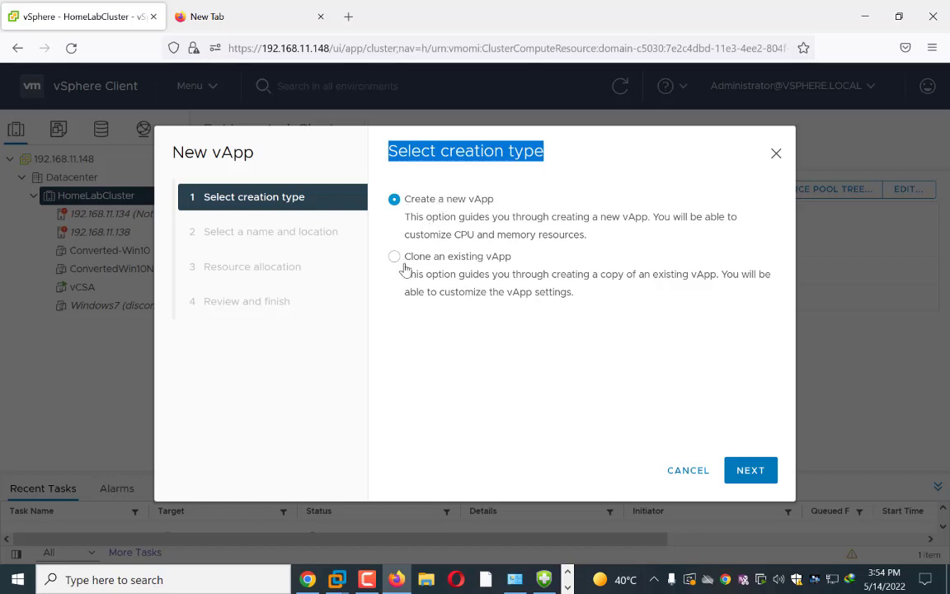
{"action": "left_click", "coordinate": [410, 185]}
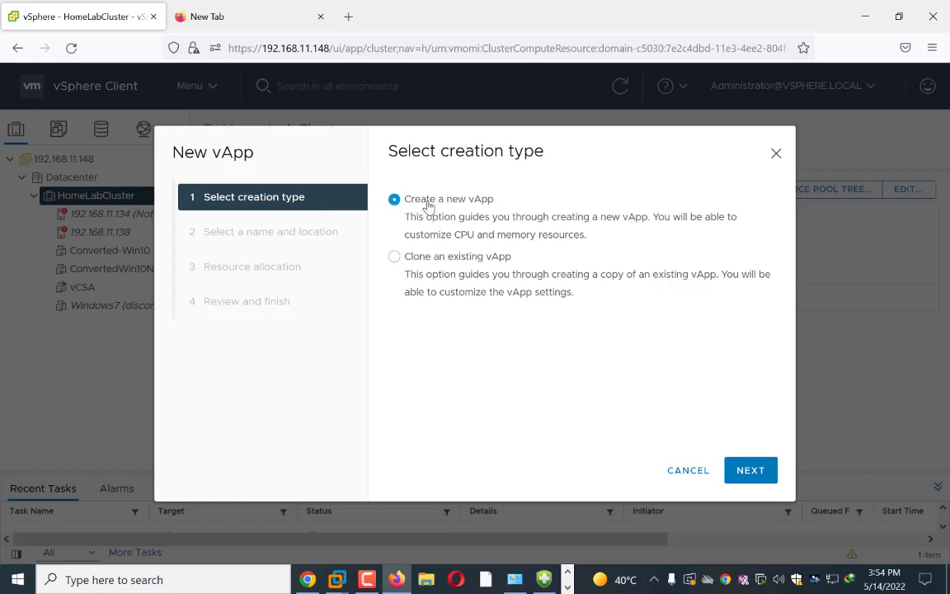
{"action": "left_click", "coordinate": [750, 472]}
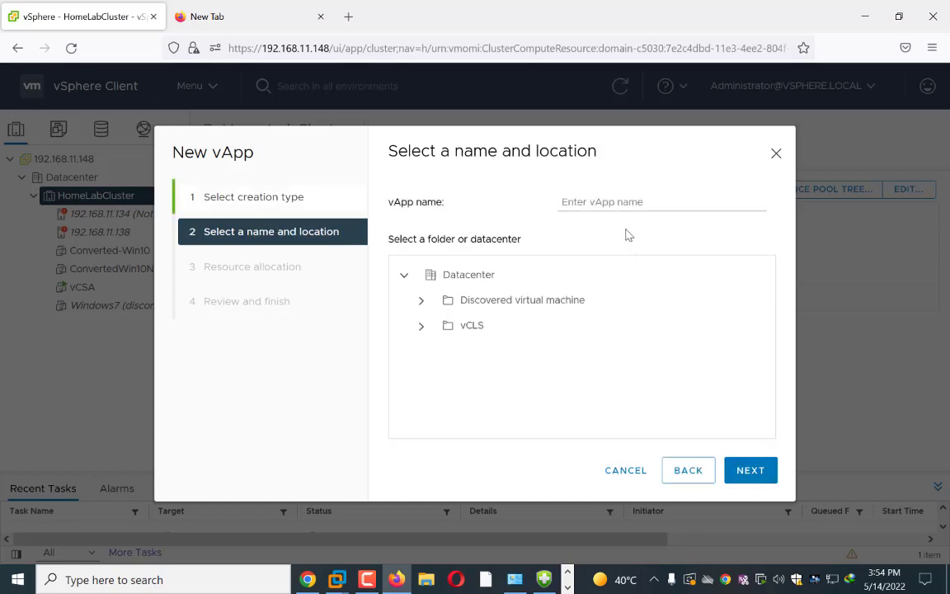
Name the vApp Multi-tiered-apps and select Datacenter as its location.
{"action": "left_click", "coordinate": [582, 201]}
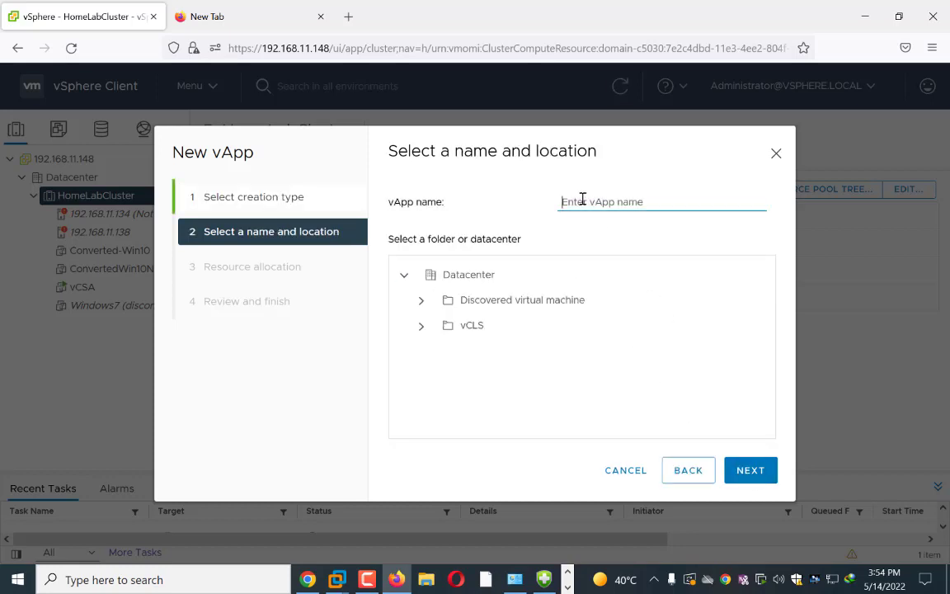
{"action": "type", "text": "mu"}
{"action": "key", "text": "BackSpace"}
{"action": "key", "text": "BackSpace"}
{"action": "type", "text": "Multi-ti"}
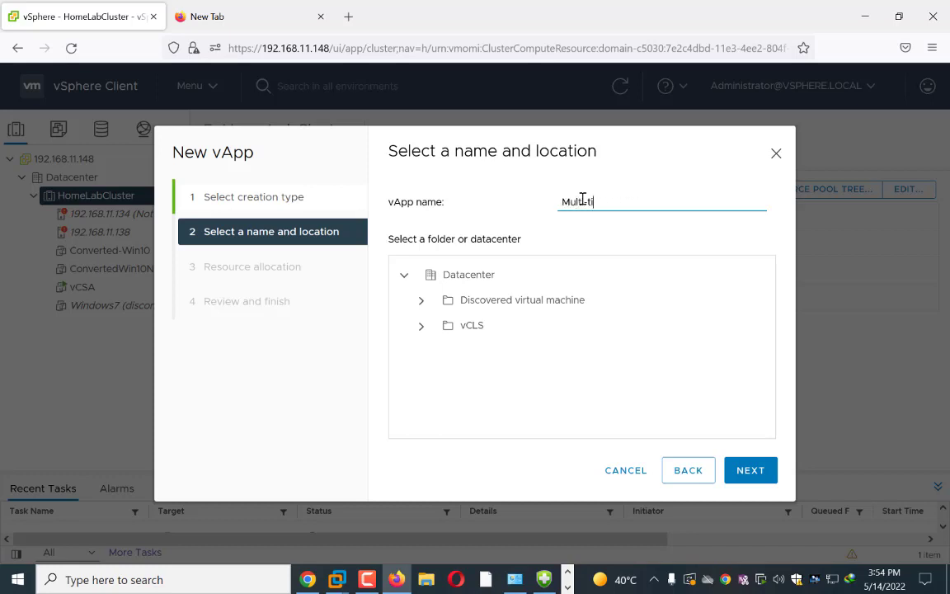
{"action": "type", "text": "ered-apps"}
{"action": "left_click", "coordinate": [437, 277]}
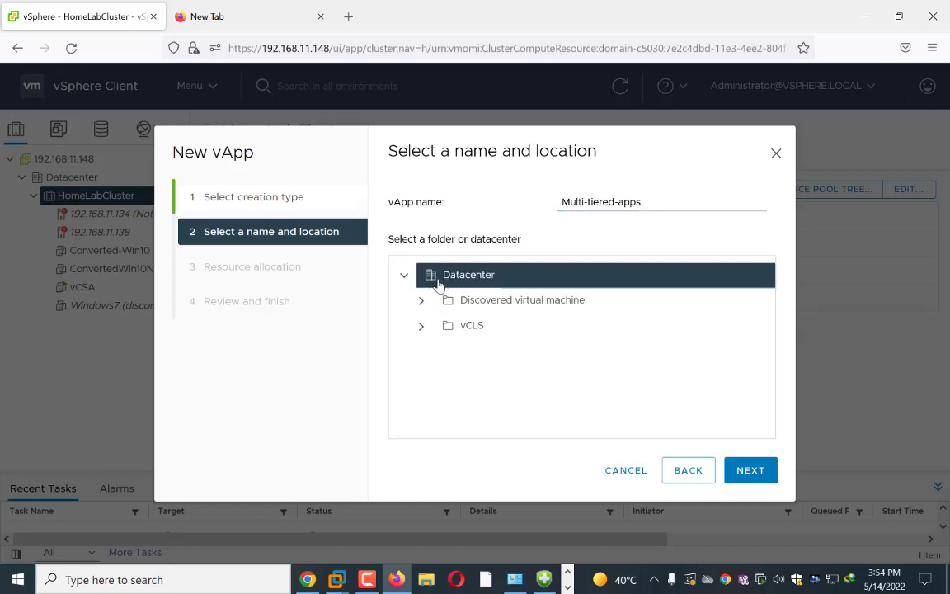
Keep the default CPU and memory resource allocation and finish creating the vApp.
{"action": "left_click", "coordinate": [748, 470]}
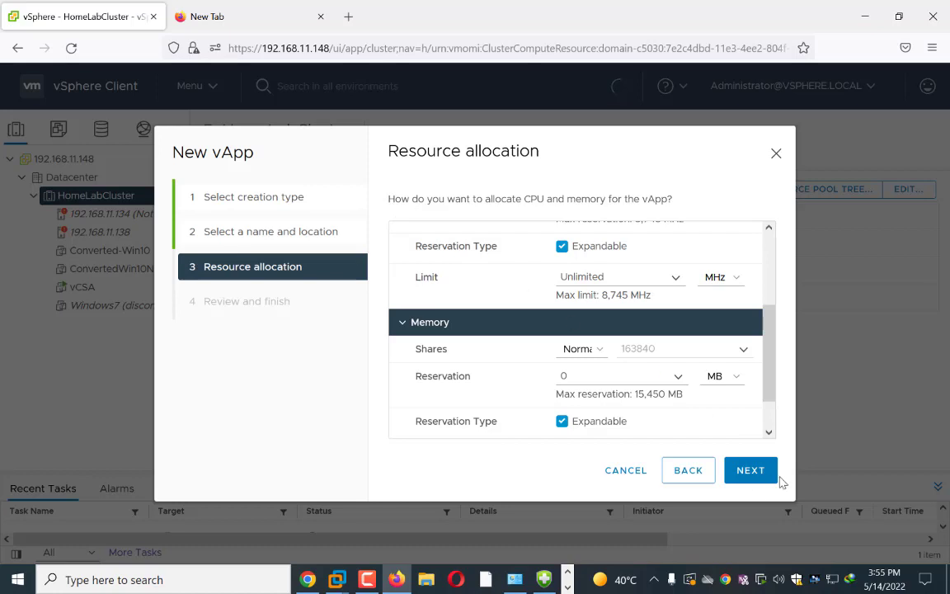
{"action": "left_click", "coordinate": [753, 482]}
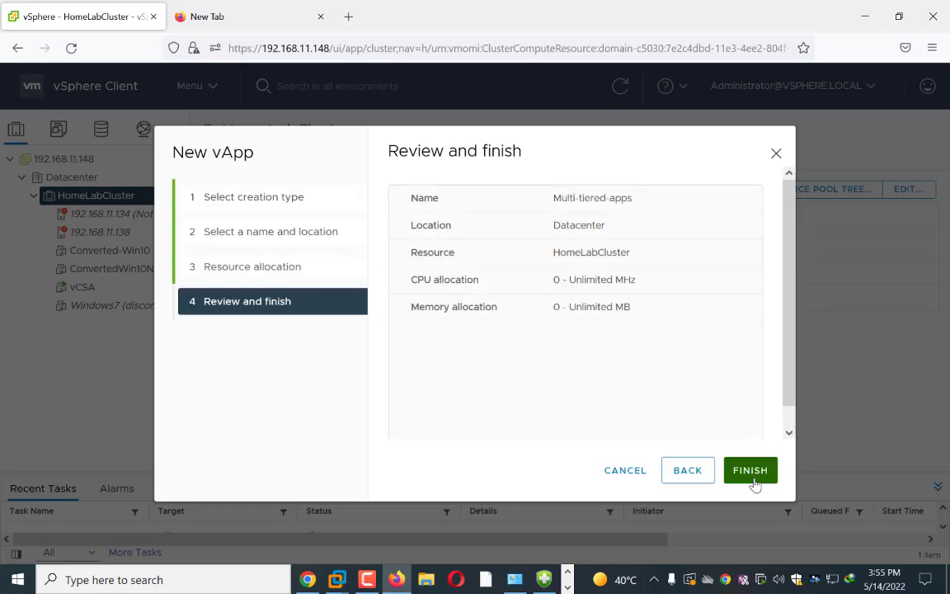
{"action": "left_click", "coordinate": [750, 470]}
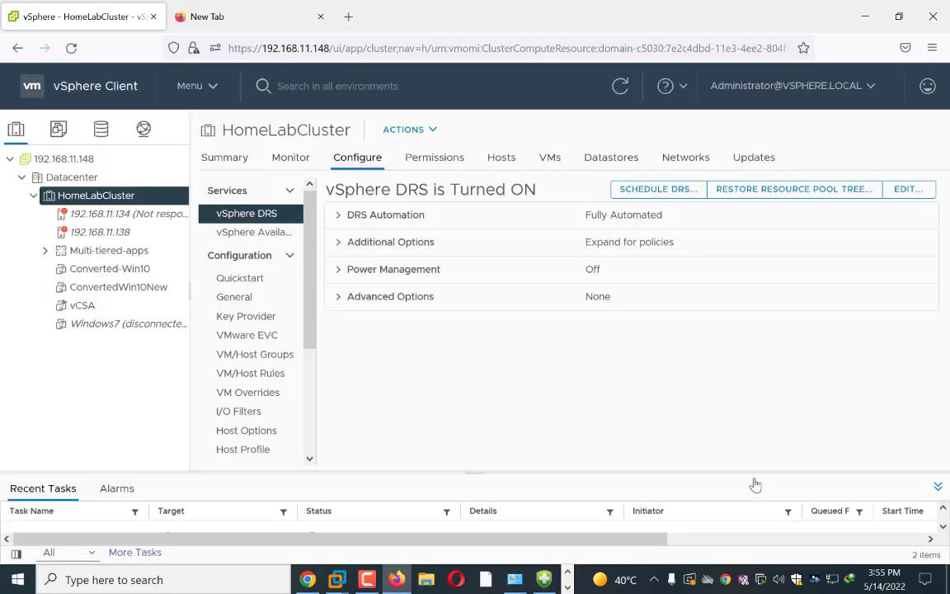
Open the Multi-tiered-apps vApp and review its summary and its list of virtual machines.
{"action": "left_click", "coordinate": [113, 252]}
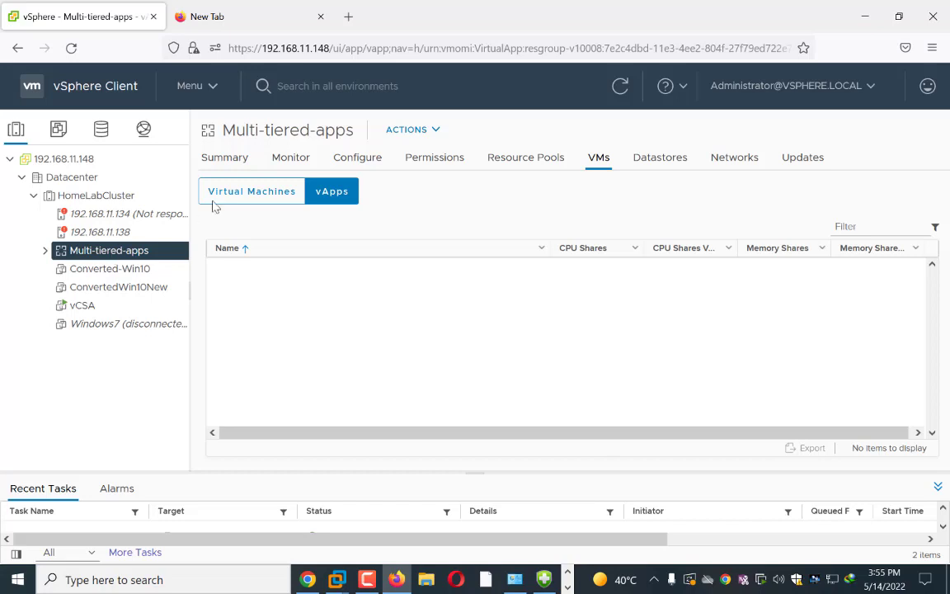
{"action": "left_click", "coordinate": [226, 158]}
{"action": "left_click", "coordinate": [597, 158]}
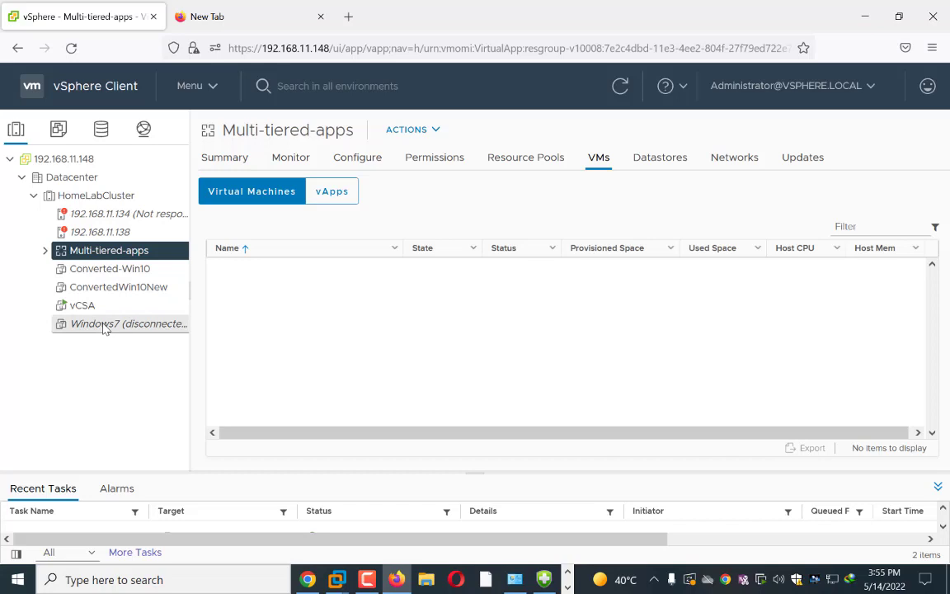
Start a new virtual machine inside the Multi-tiered-apps vApp and name it AppServer, located in Datacenter.
{"action": "right_click", "coordinate": [98, 252]}
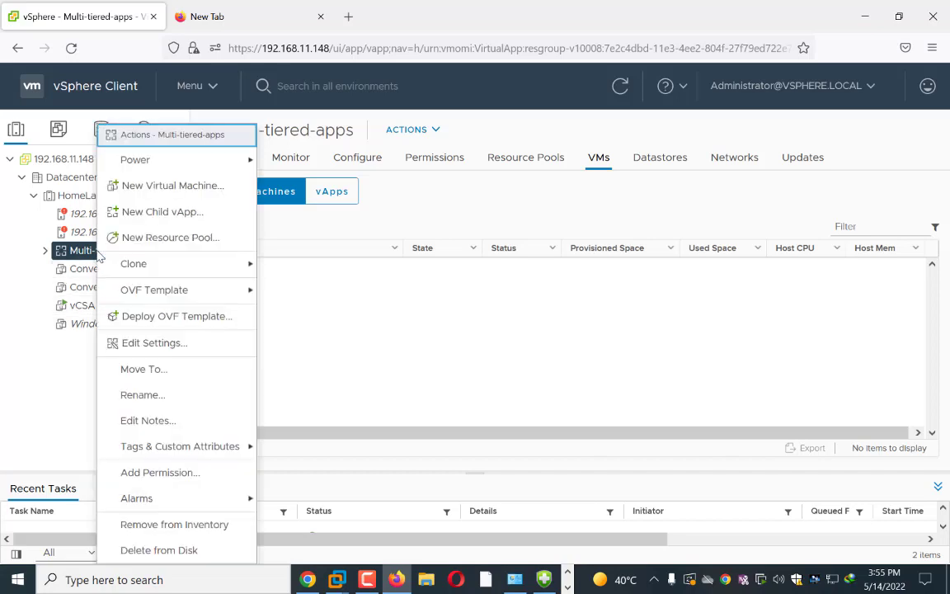
{"action": "left_click", "coordinate": [145, 190]}
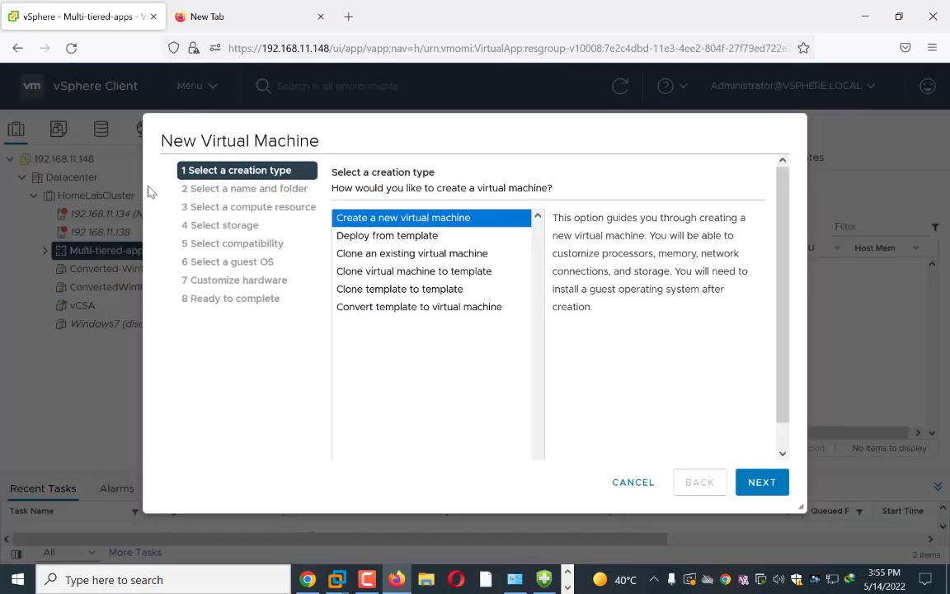
{"action": "left_click", "coordinate": [758, 482]}
{"action": "left_click_drag", "start_coordinate": [549, 216], "coordinate": [187, 206]}
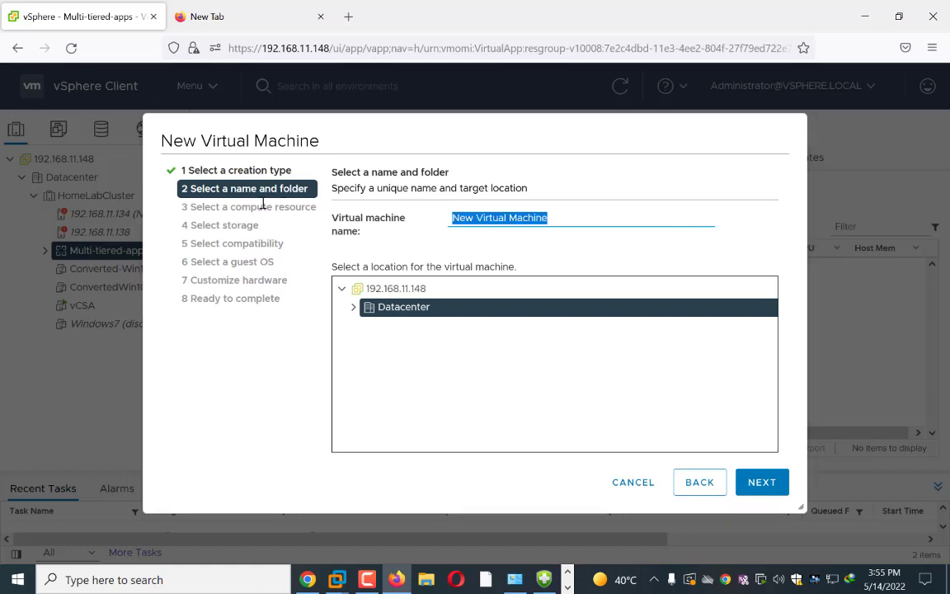
{"action": "type", "text": "app"}
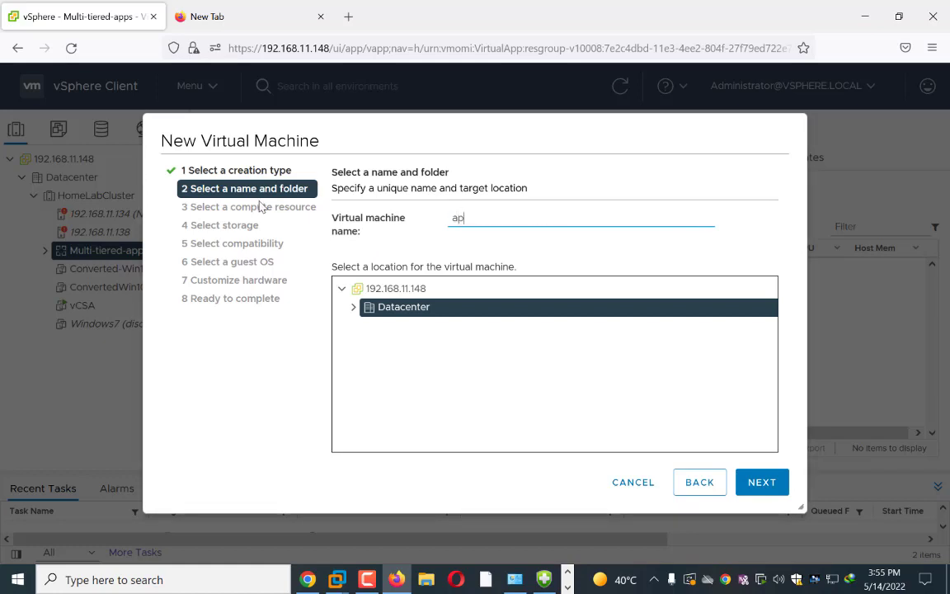
{"action": "key", "text": "BackSpace"}
{"action": "key", "text": "BackSpace"}
{"action": "key", "text": "BackSpace"}
{"action": "type", "text": "AppServer"}
{"action": "left_click", "coordinate": [760, 481]}
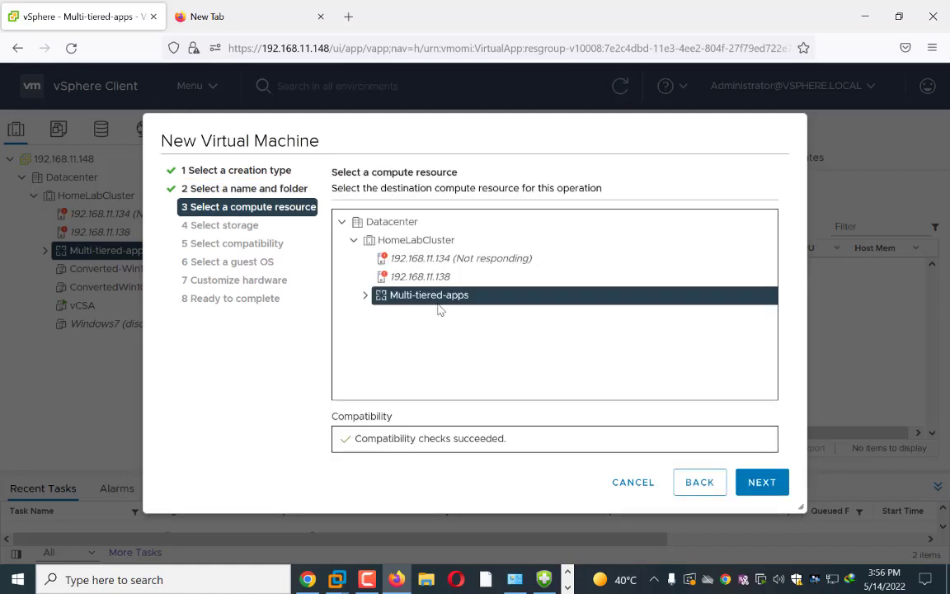
Keep Multi-tiered-apps as the compute resource and store the virtual machine on datastore1.
{"action": "left_click", "coordinate": [749, 486]}
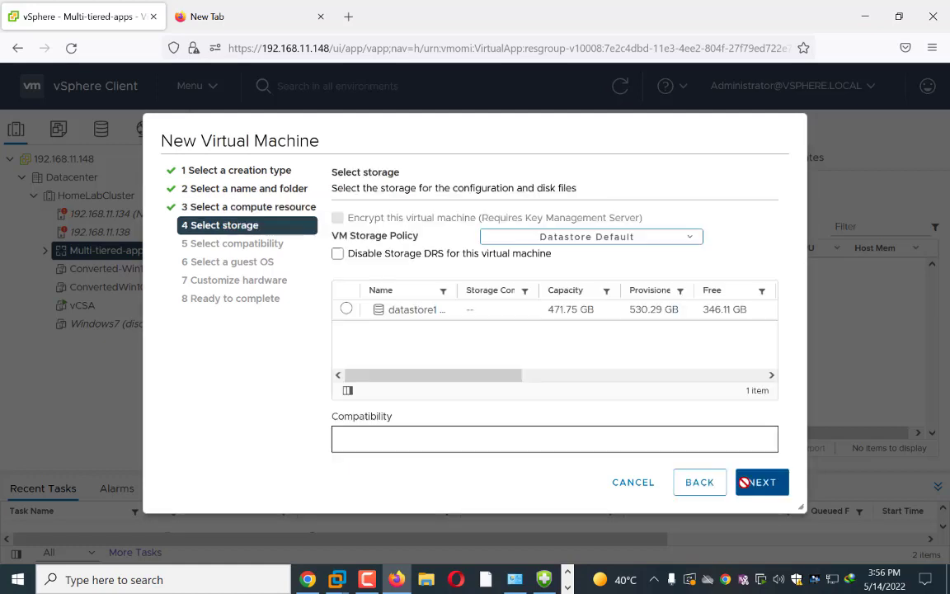
{"action": "left_click", "coordinate": [347, 308]}
{"action": "left_click", "coordinate": [755, 483]}
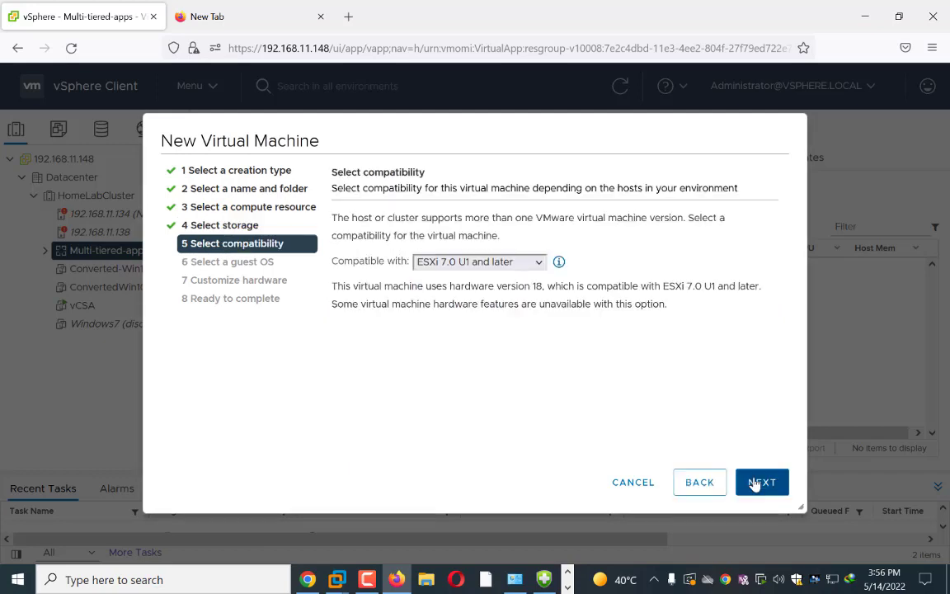
Create the virtual machine with ESXi 7.0 U1 and later compatibility, Microsoft Windows Server 2012 (64-bit) as guest OS and the default hardware.
{"action": "left_click", "coordinate": [753, 486]}
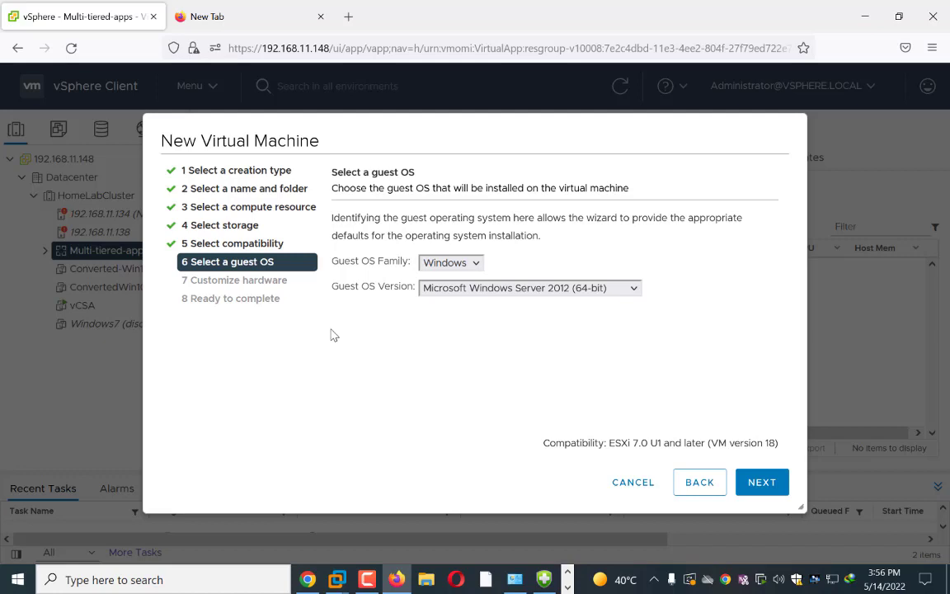
{"action": "left_click", "coordinate": [756, 487]}
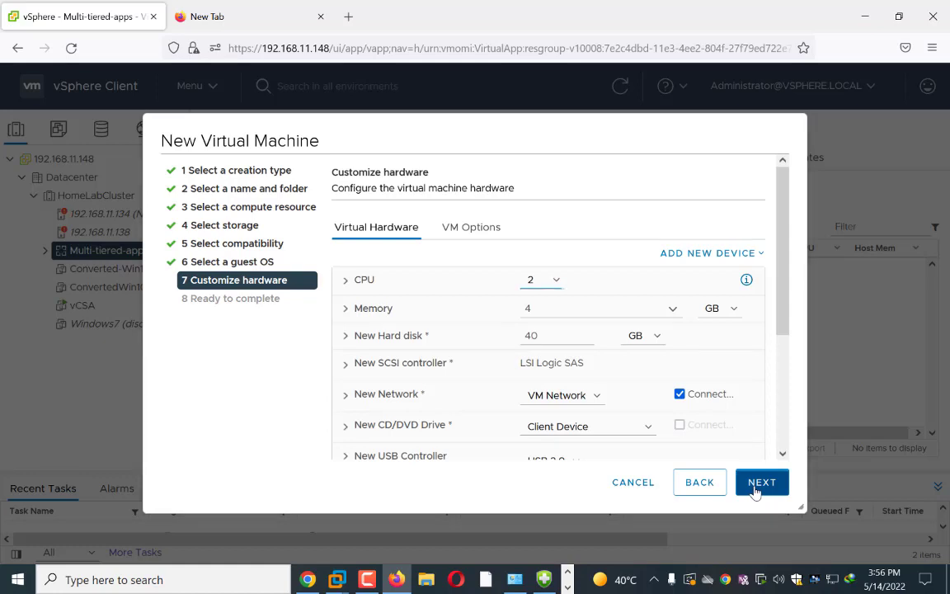
{"action": "left_click", "coordinate": [754, 488]}
{"action": "left_click", "coordinate": [754, 488]}
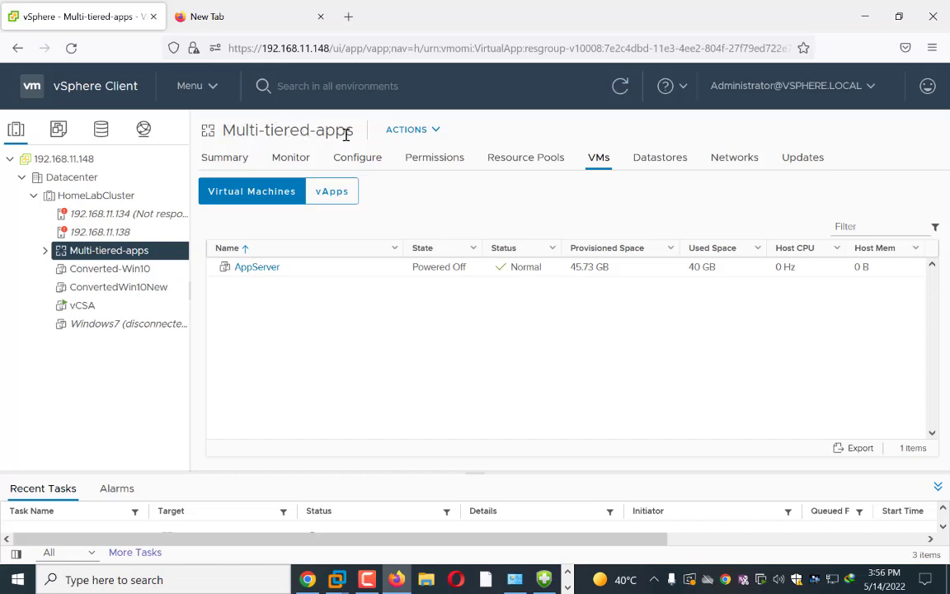
Start cloning the AppServer virtual machine to a new virtual machine named DBServer, located in Datacenter.
{"action": "left_click", "coordinate": [45, 250]}
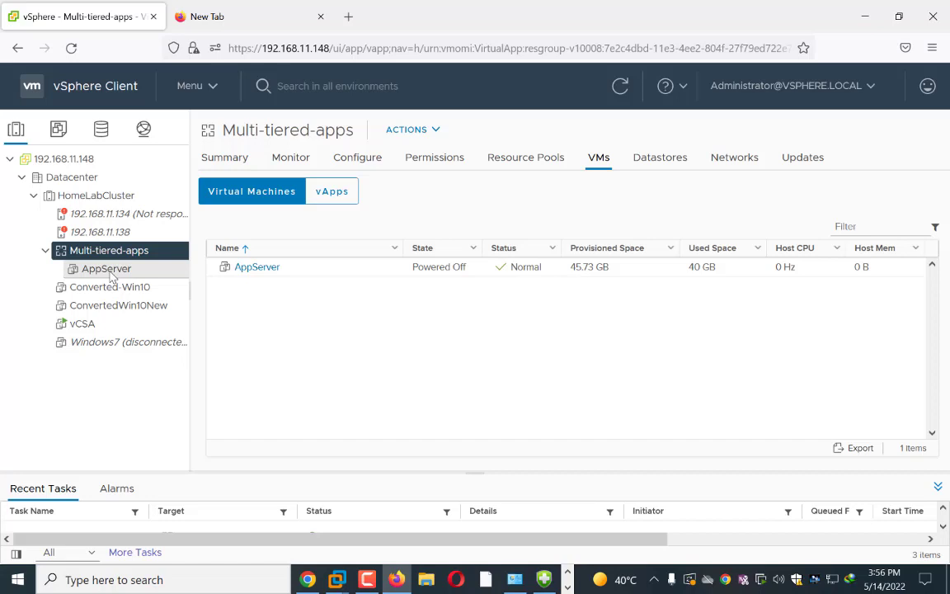
{"action": "right_click", "coordinate": [110, 276]}
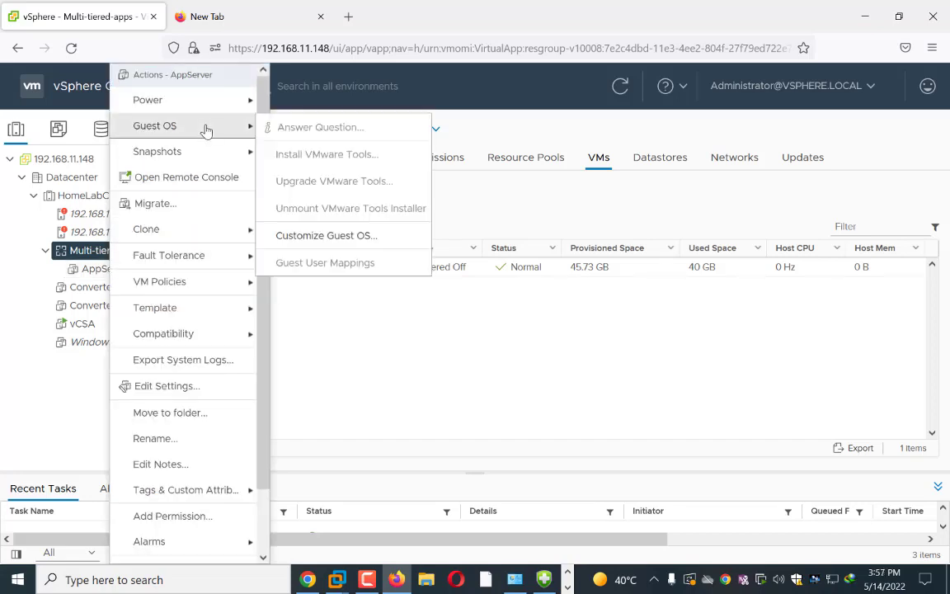
{"action": "mouse_move", "coordinate": [206, 232]}
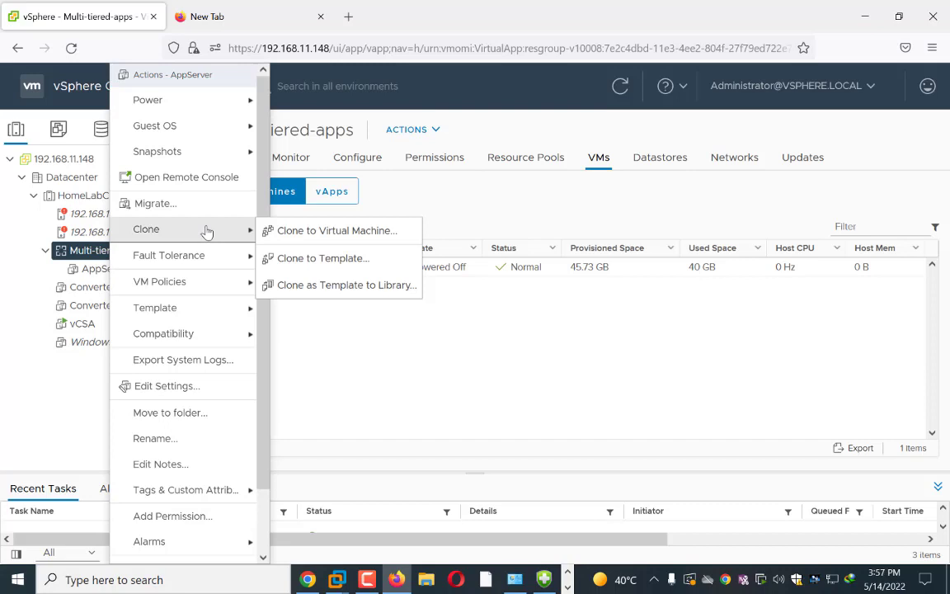
{"action": "left_click", "coordinate": [330, 231]}
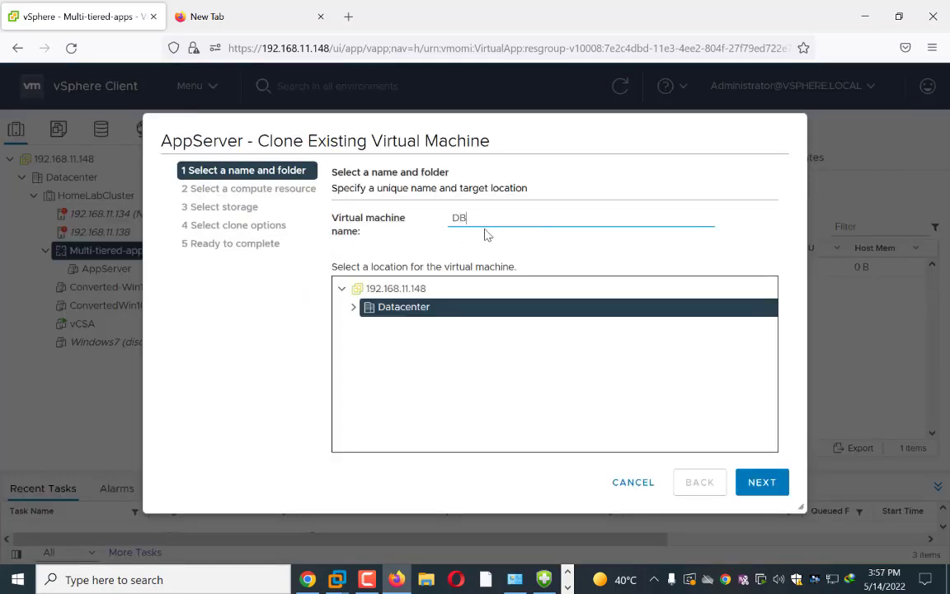
{"action": "type", "text": "DBServer"}
{"action": "left_click", "coordinate": [767, 483]}
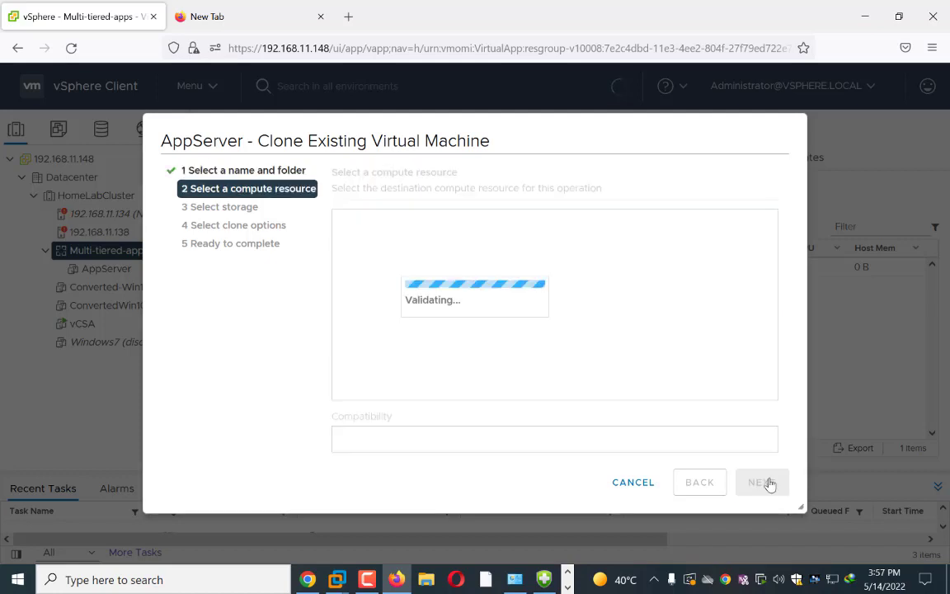
Finish the DBServer clone on datastore1 (1) with default compute resource and clone options, and move DBServer into the Multi-tiered-apps vApp.
{"action": "left_click", "coordinate": [765, 483]}
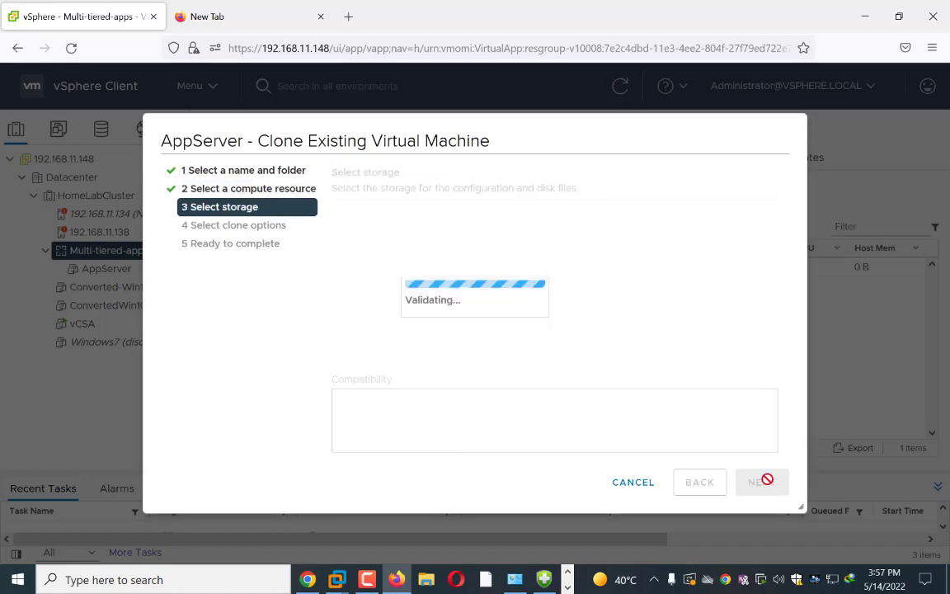
{"action": "left_click", "coordinate": [345, 326]}
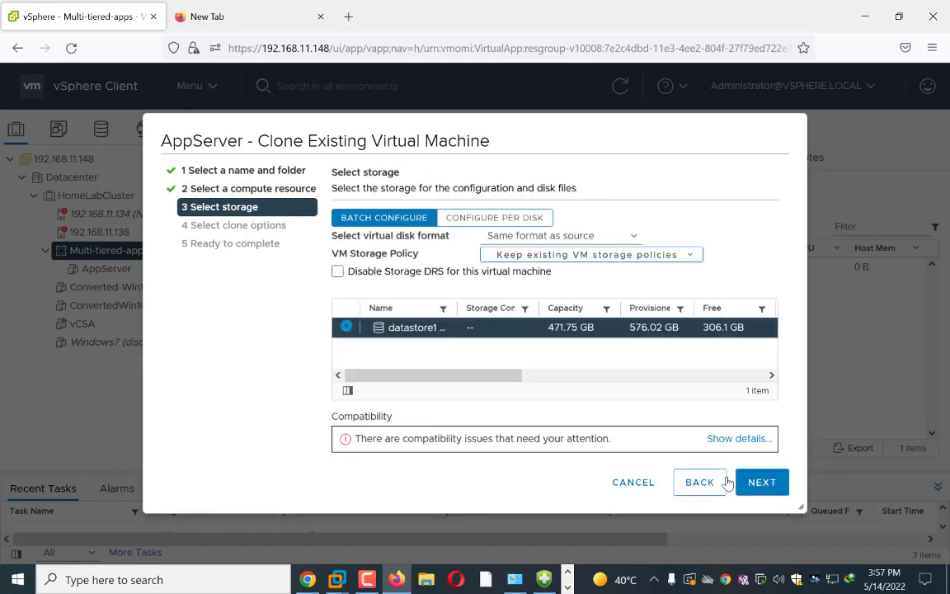
{"action": "left_click", "coordinate": [761, 484]}
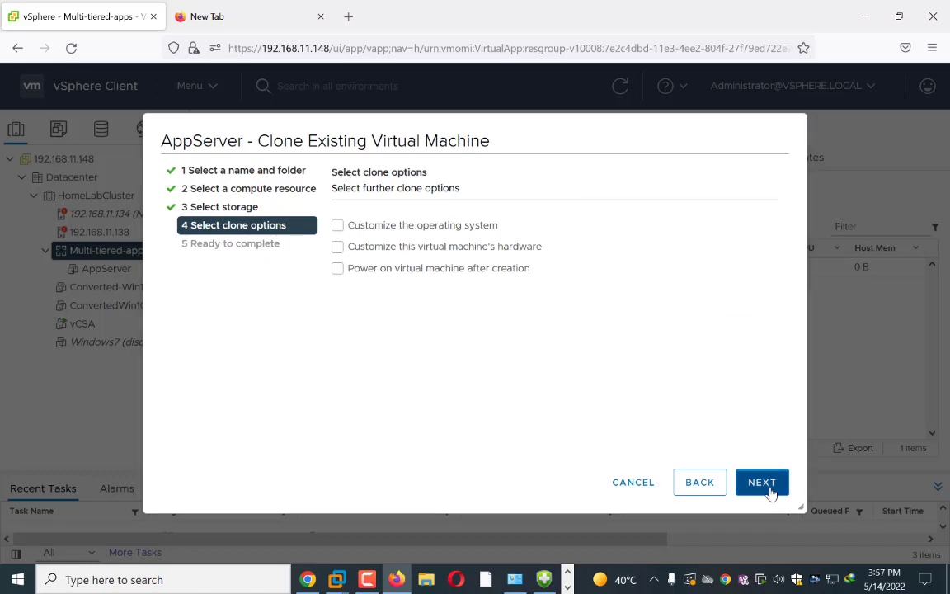
{"action": "left_click", "coordinate": [769, 491]}
{"action": "left_click", "coordinate": [768, 494]}
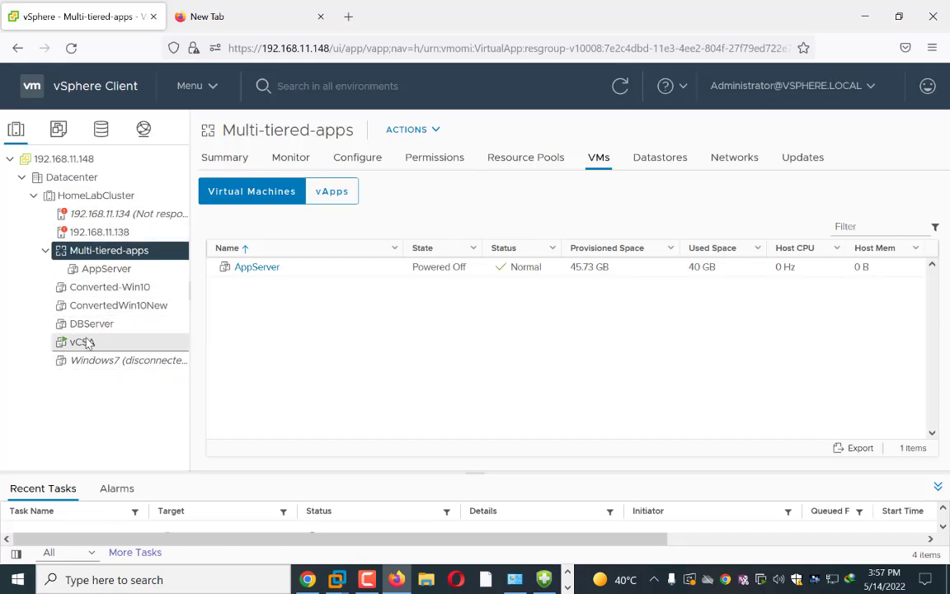
{"action": "left_click_drag", "start_coordinate": [86, 330], "coordinate": [94, 252]}
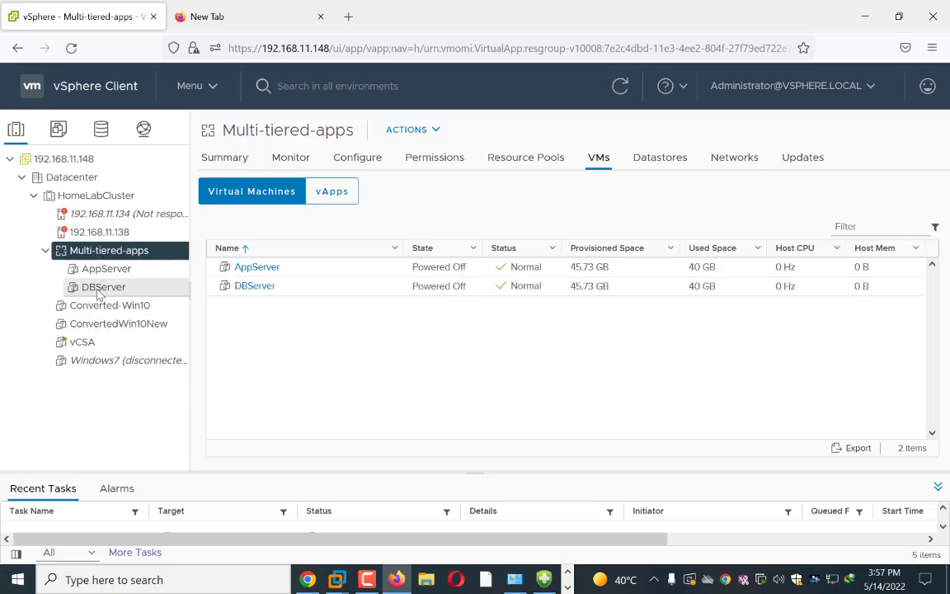
Start cloning the DBServer virtual machine to a new virtual machine named WebServer, located in Datacenter.
{"action": "right_click", "coordinate": [98, 290]}
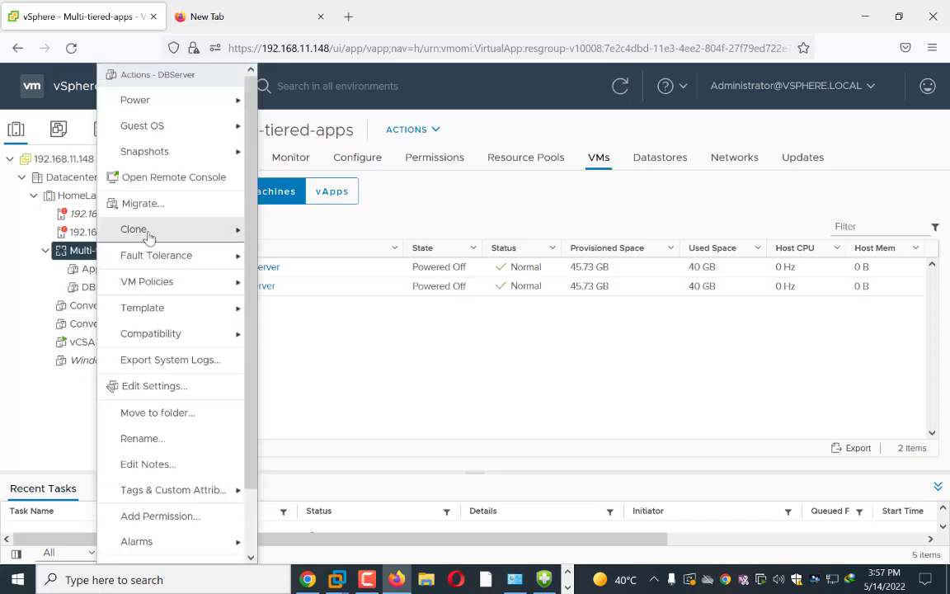
{"action": "mouse_move", "coordinate": [149, 236]}
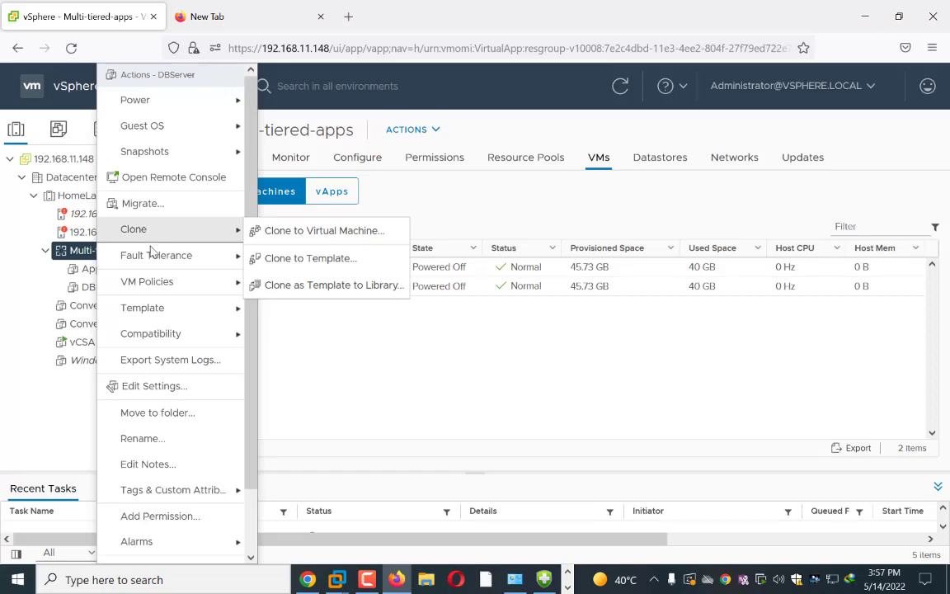
{"action": "left_click", "coordinate": [93, 293]}
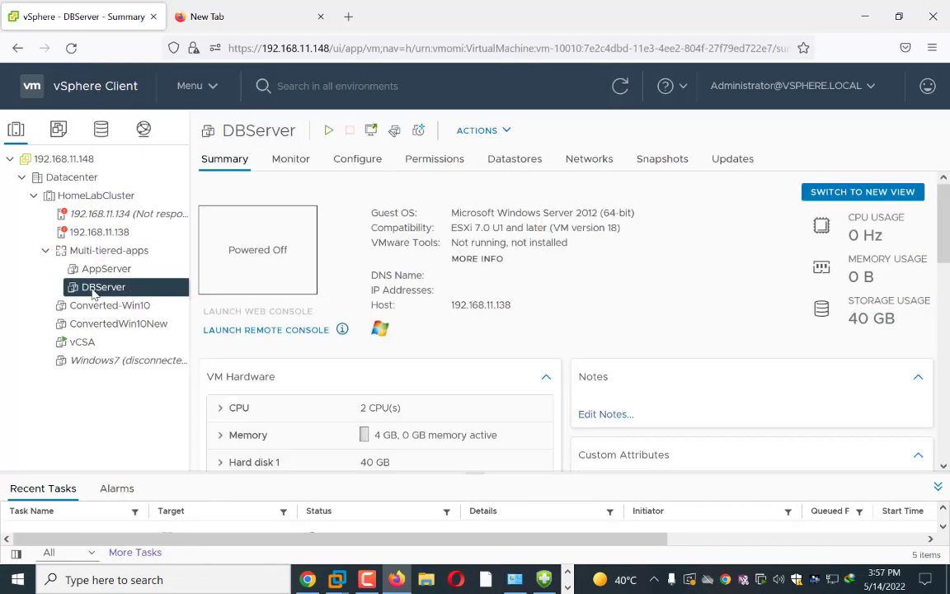
{"action": "right_click", "coordinate": [93, 293]}
{"action": "mouse_move", "coordinate": [178, 237]}
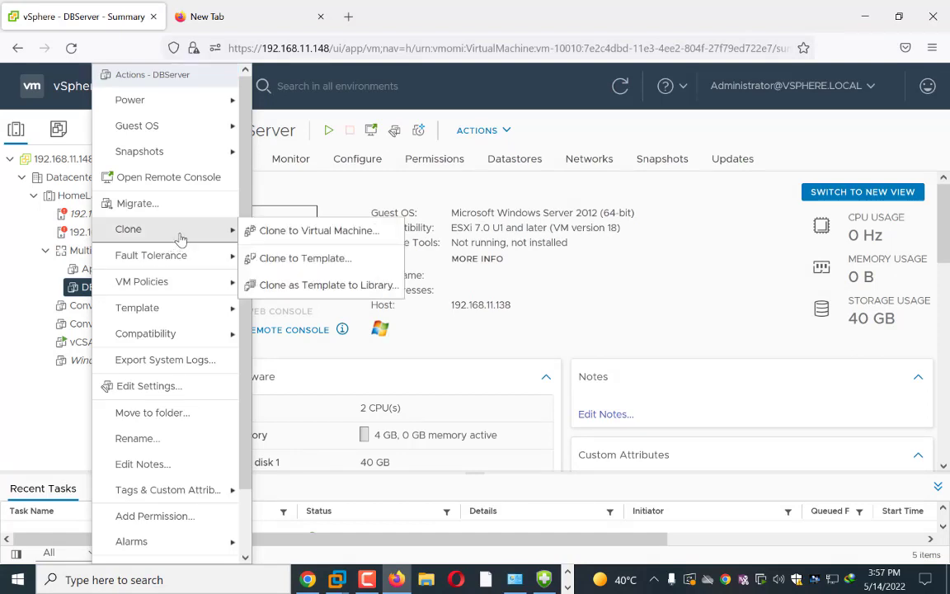
{"action": "left_click", "coordinate": [302, 233]}
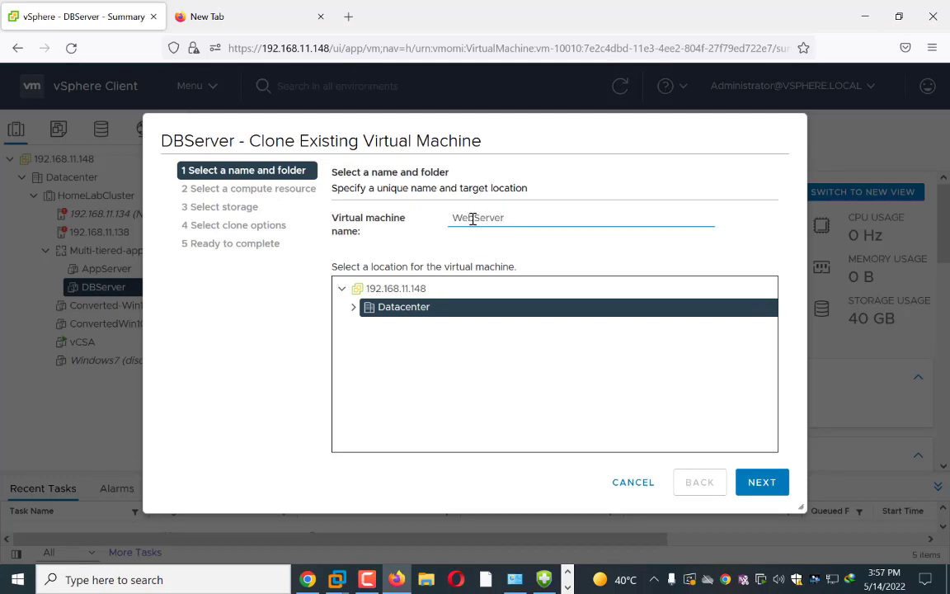
{"action": "left_click", "coordinate": [353, 308]}
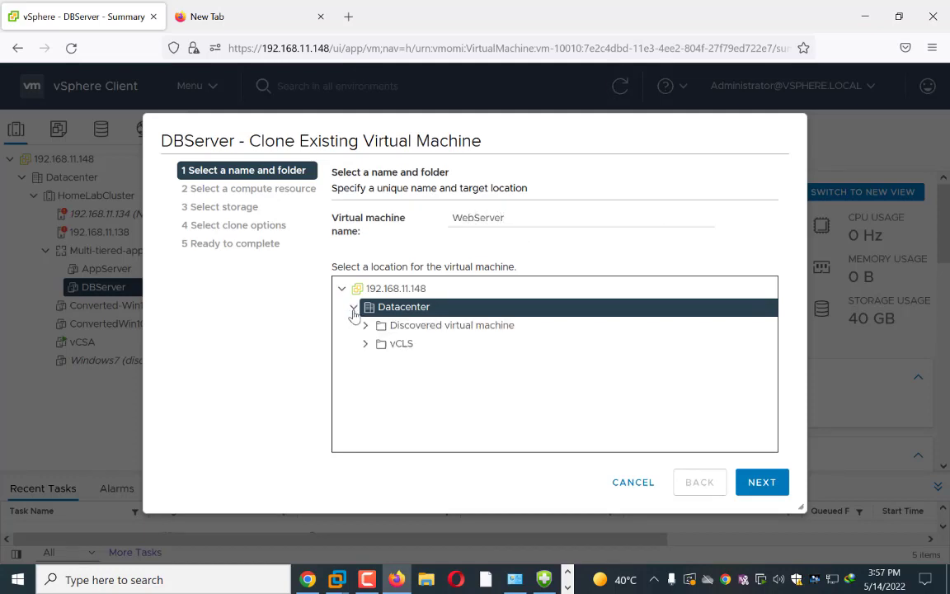
{"action": "left_click", "coordinate": [755, 485]}
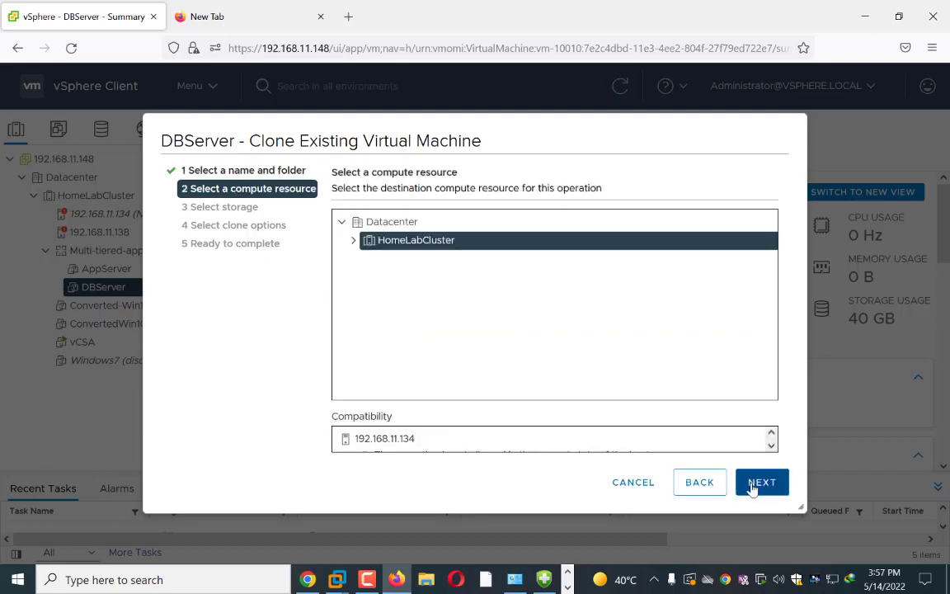
Create the WebServer clone with the Multi-tiered-apps vApp as compute resource, datastore1 (1) as storage and no extra clone options.
{"action": "left_click", "coordinate": [353, 241]}
{"action": "left_click", "coordinate": [402, 296]}
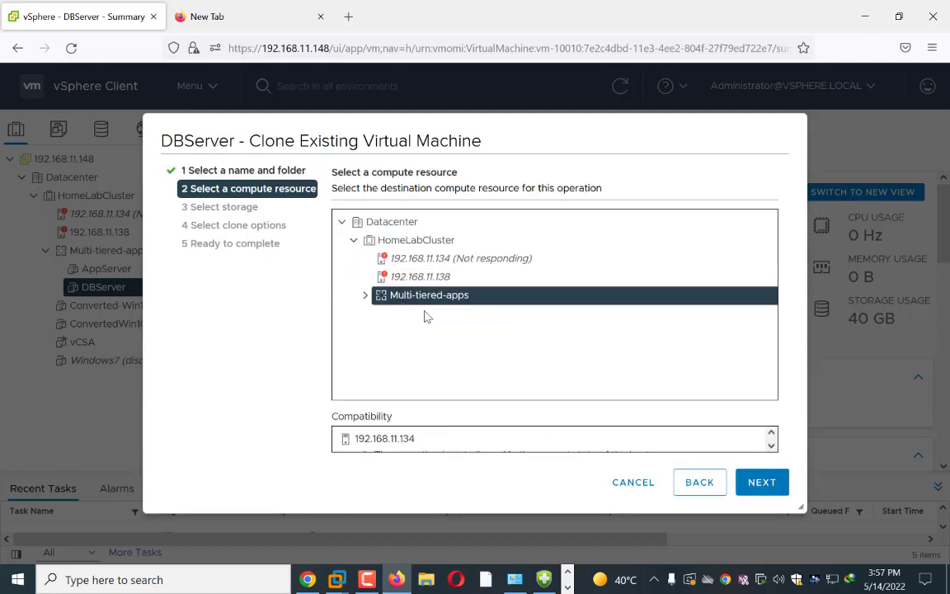
{"action": "left_click", "coordinate": [752, 484]}
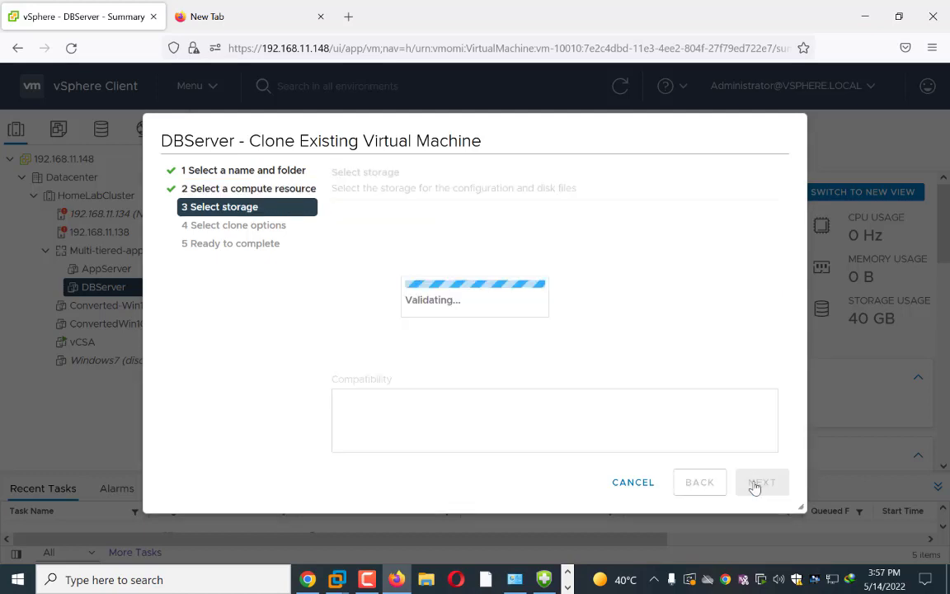
{"action": "left_click", "coordinate": [346, 327]}
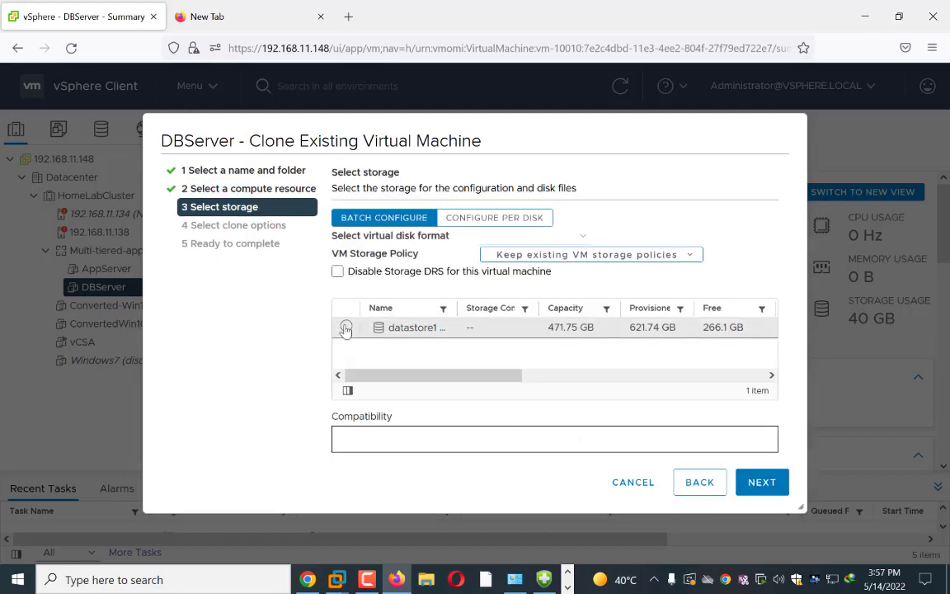
{"action": "left_click", "coordinate": [758, 486]}
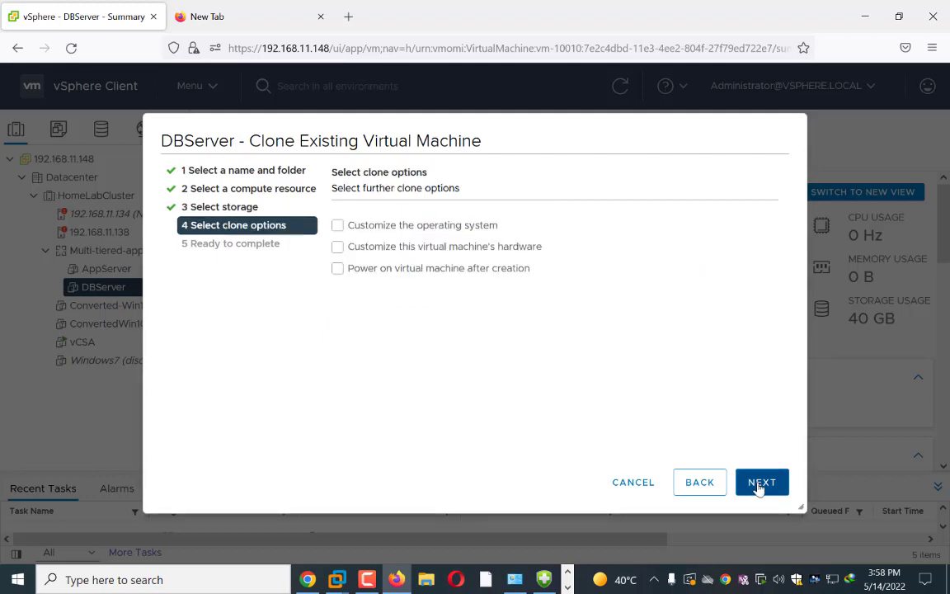
{"action": "left_click", "coordinate": [758, 486]}
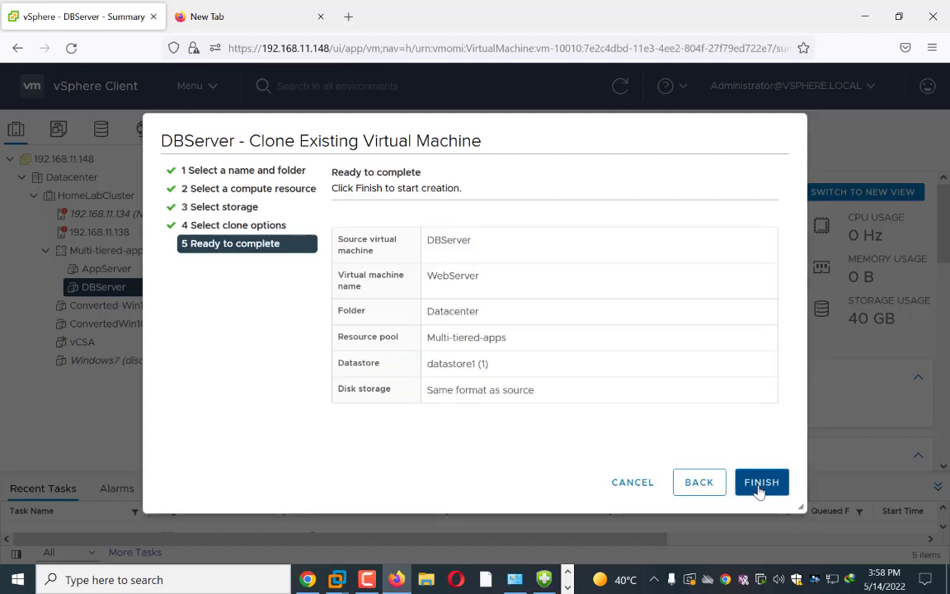
{"action": "left_click", "coordinate": [759, 486]}
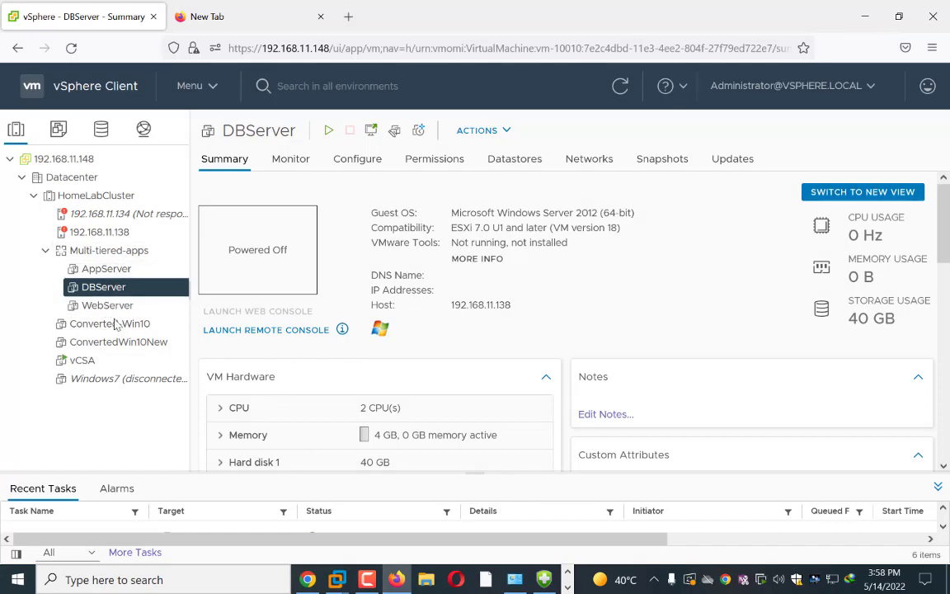
Edit the start order of the Multi-tiered-apps vApp and assign WebServer to Group 1.
{"action": "right_click", "coordinate": [118, 258]}
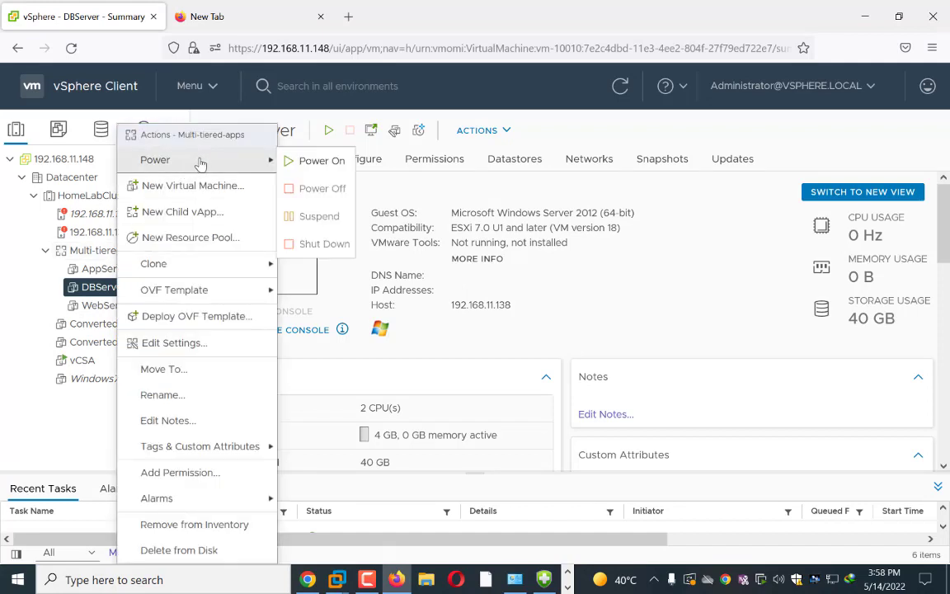
{"action": "left_click", "coordinate": [25, 290]}
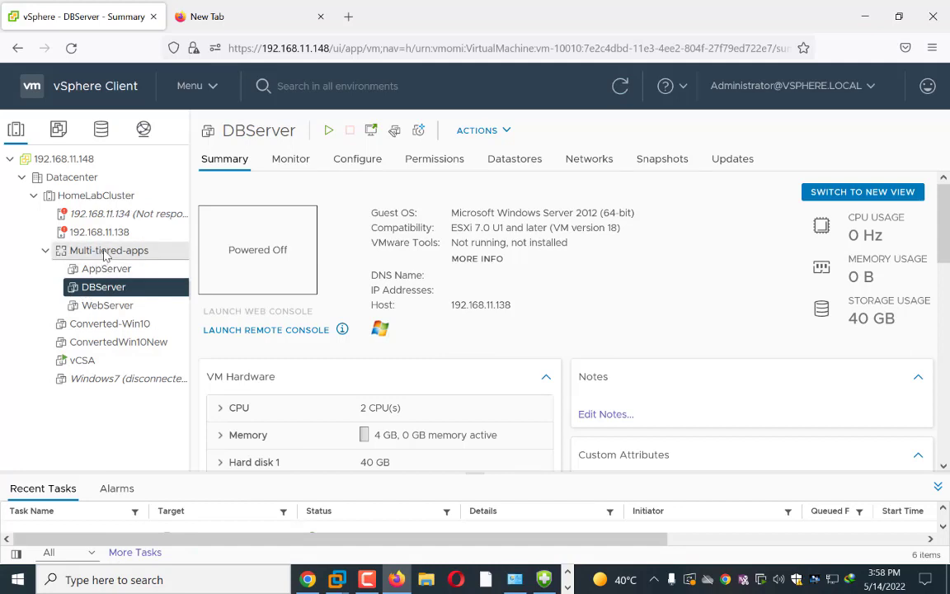
{"action": "right_click", "coordinate": [104, 256]}
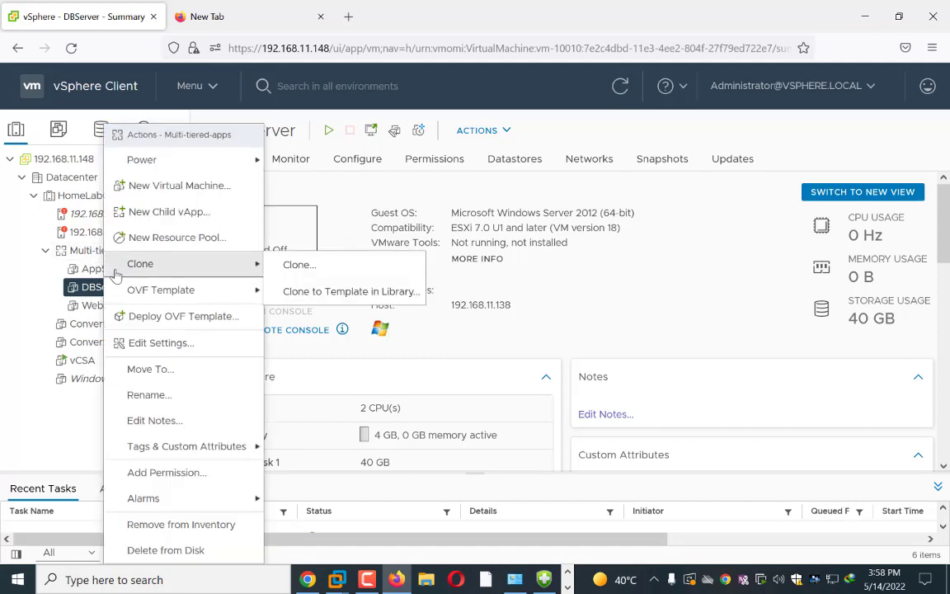
{"action": "left_click", "coordinate": [140, 343]}
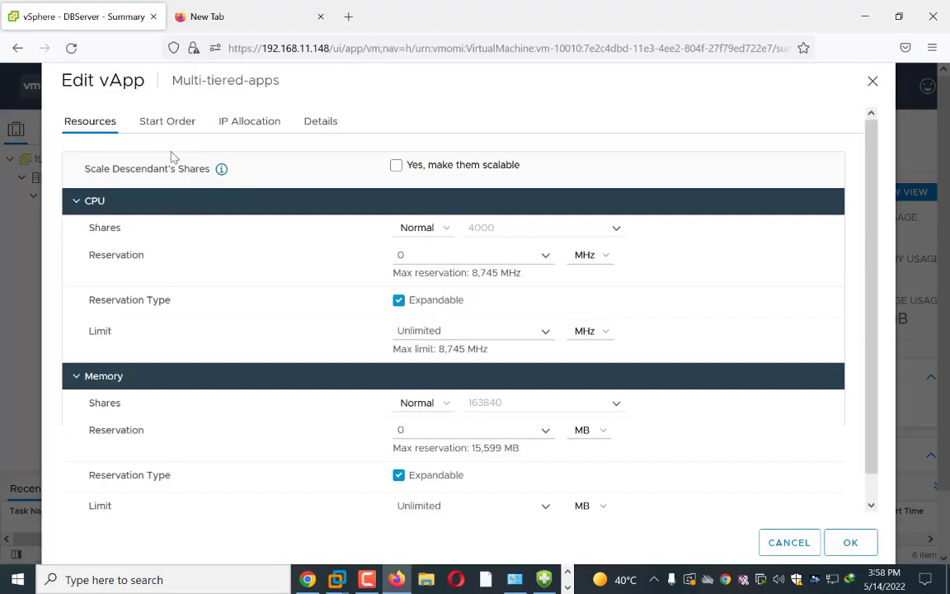
{"action": "left_click", "coordinate": [163, 123]}
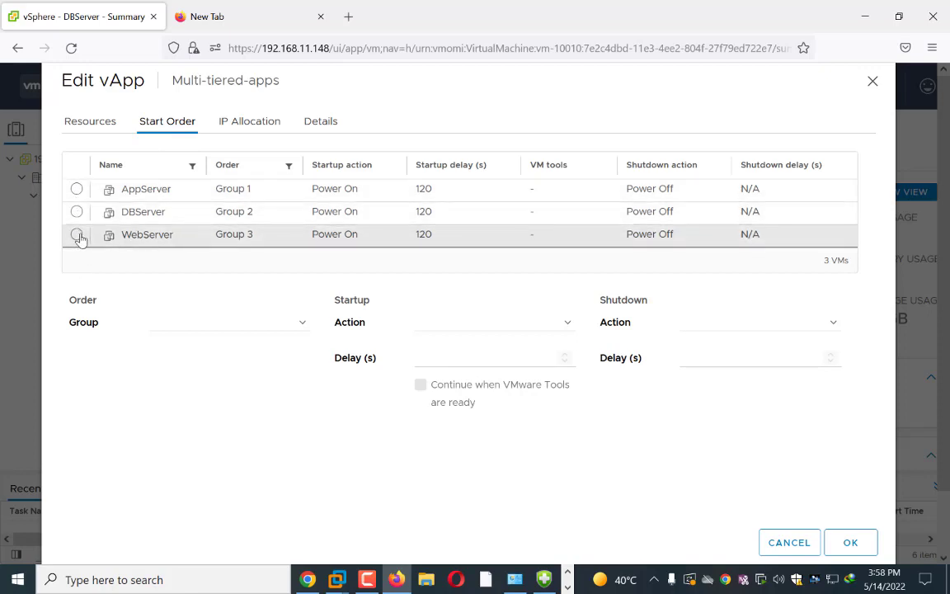
{"action": "left_click", "coordinate": [123, 237]}
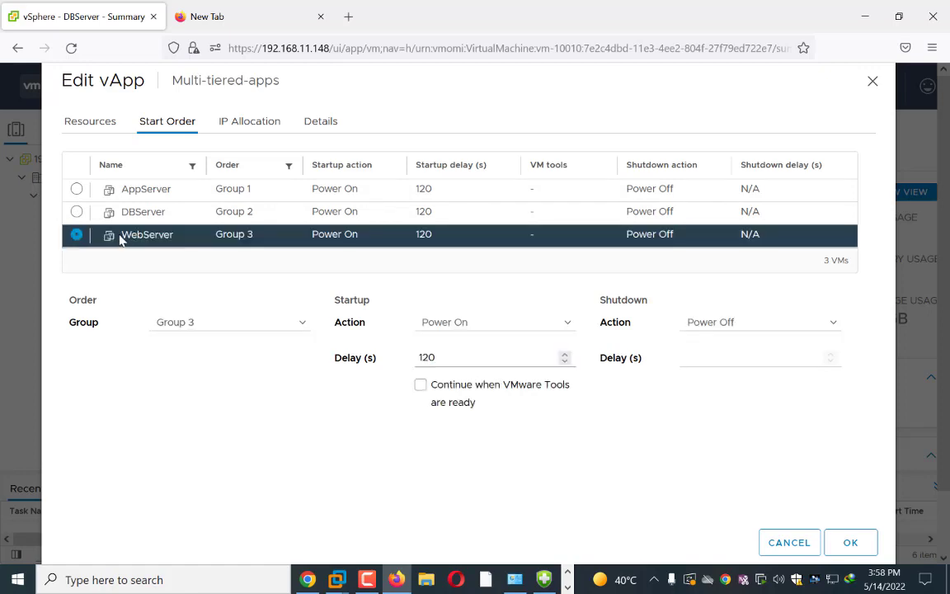
{"action": "left_click", "coordinate": [300, 322]}
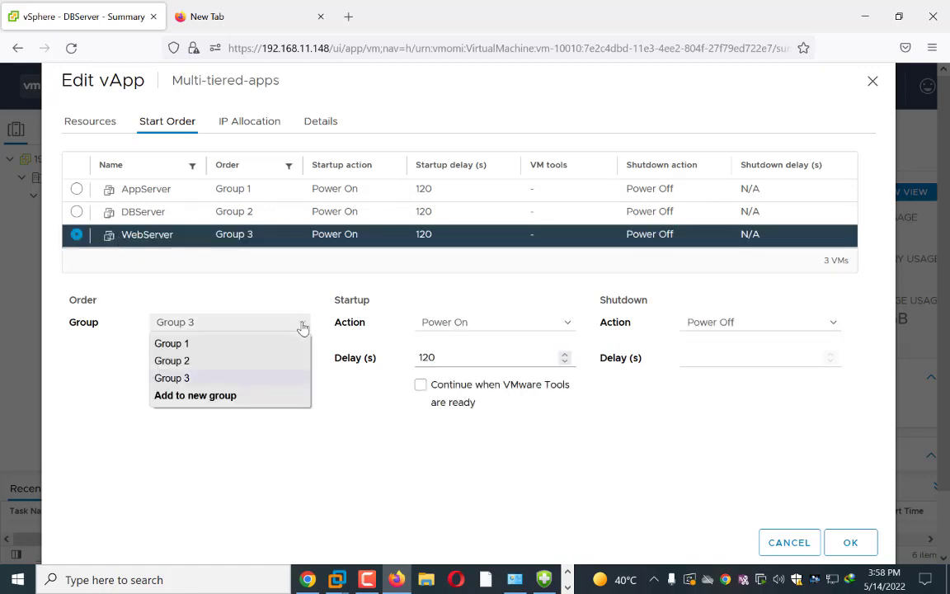
{"action": "left_click", "coordinate": [198, 343]}
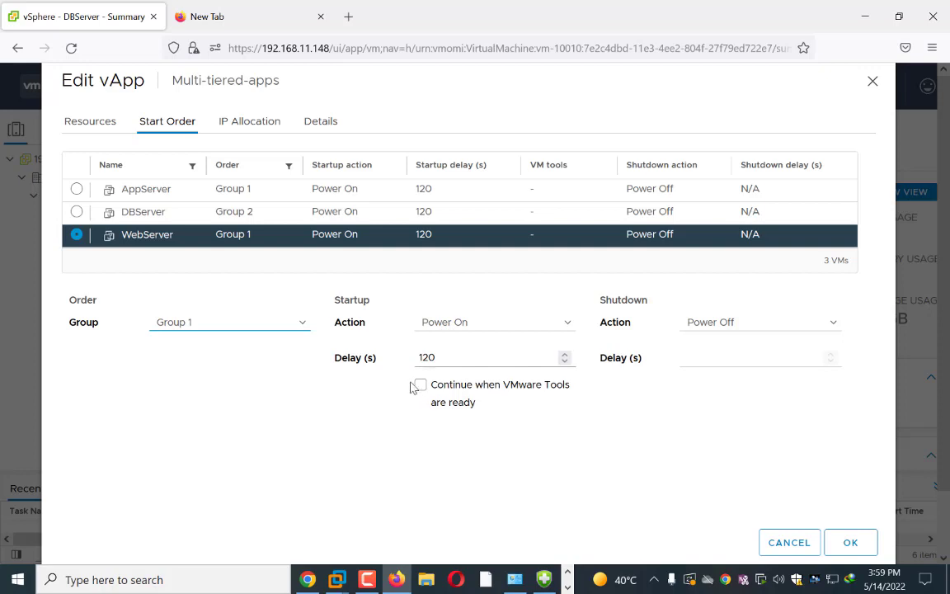
Keep DBServer in Group 2 of the start order and assign AppServer to Group 3.
{"action": "left_click", "coordinate": [130, 214]}
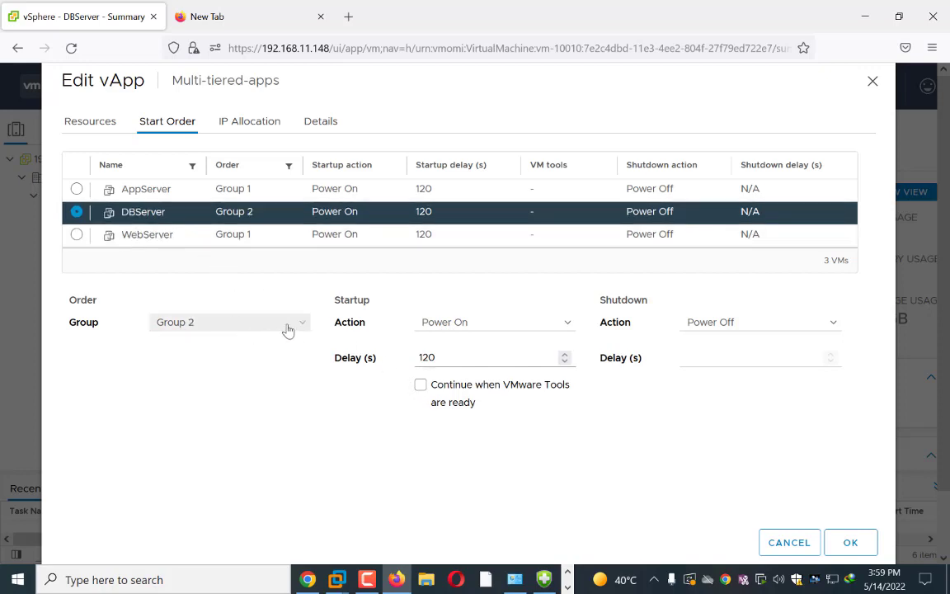
{"action": "left_click", "coordinate": [125, 189]}
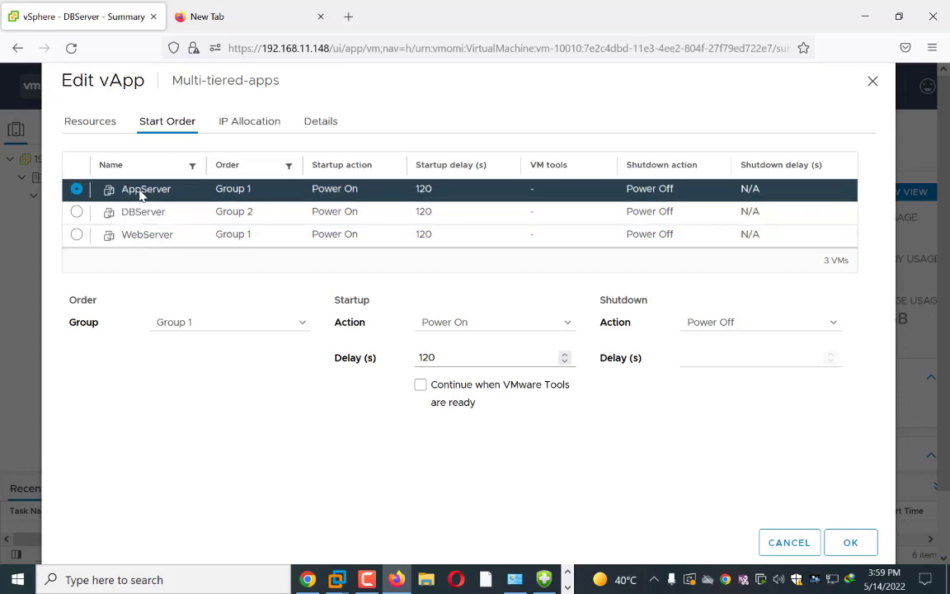
{"action": "left_click", "coordinate": [292, 321]}
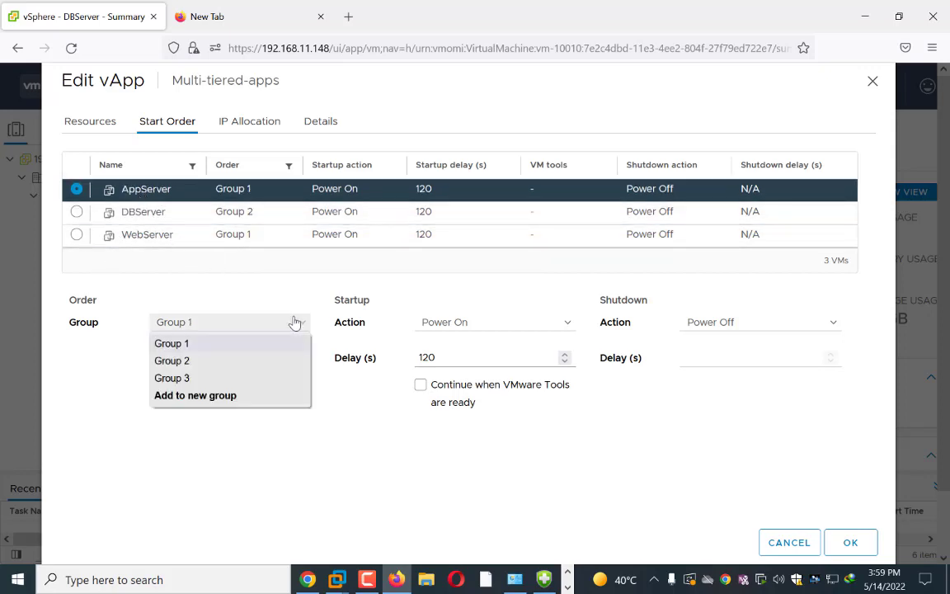
{"action": "left_click", "coordinate": [225, 378]}
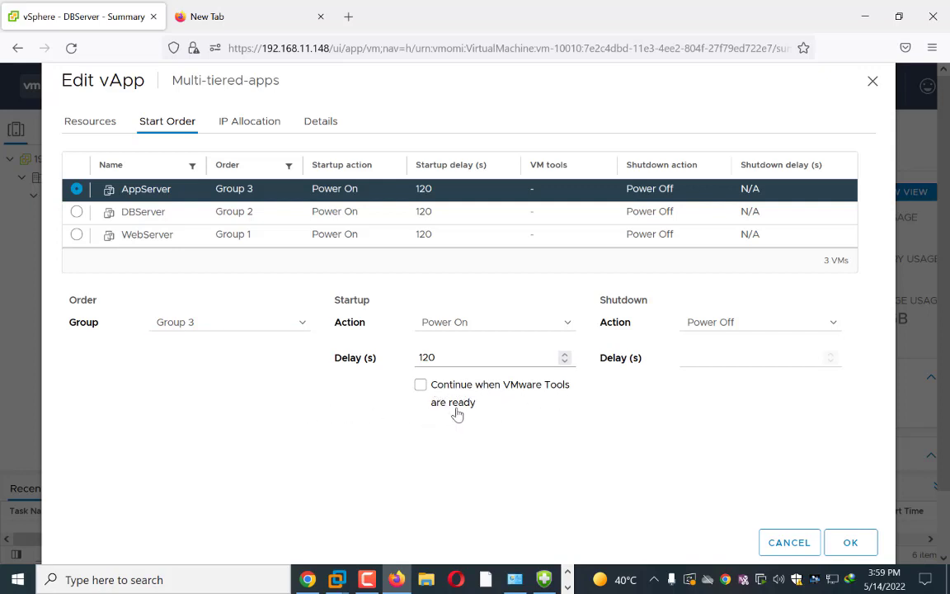
Let AppServer's startup continue when VMware Tools are ready, dismiss the break reminder, and save the vApp settings.
{"action": "left_click", "coordinate": [421, 389]}
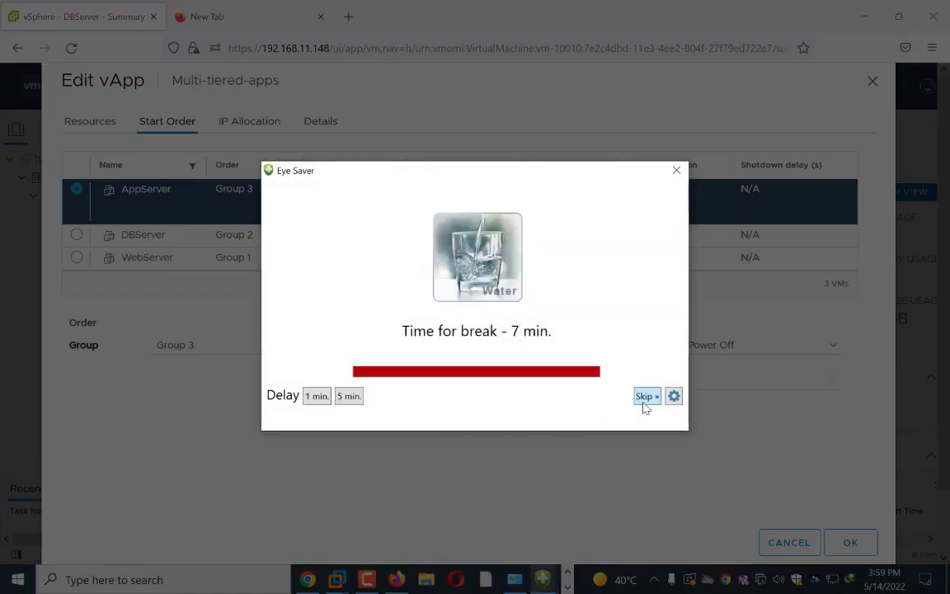
{"action": "left_click", "coordinate": [645, 405]}
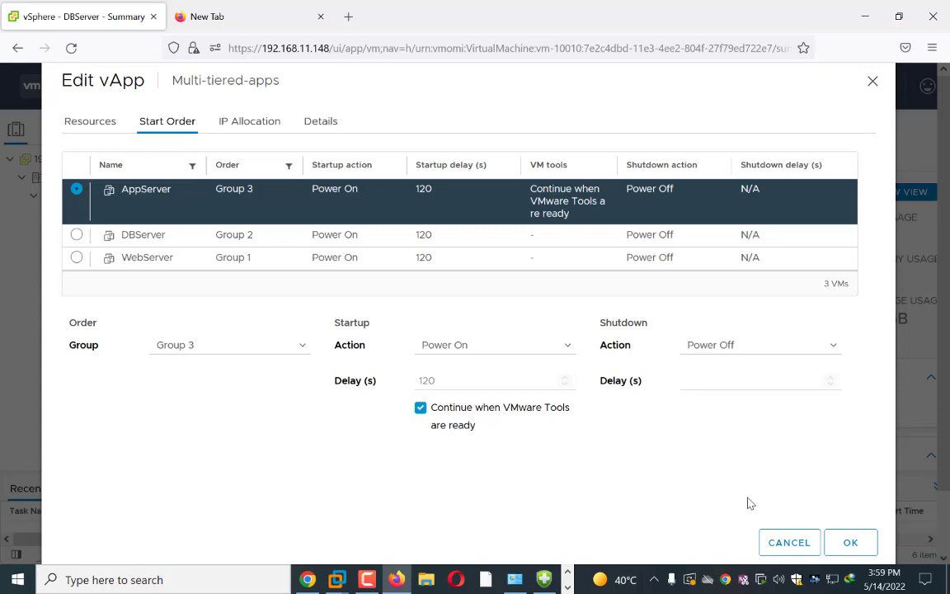
{"action": "left_click", "coordinate": [849, 542]}
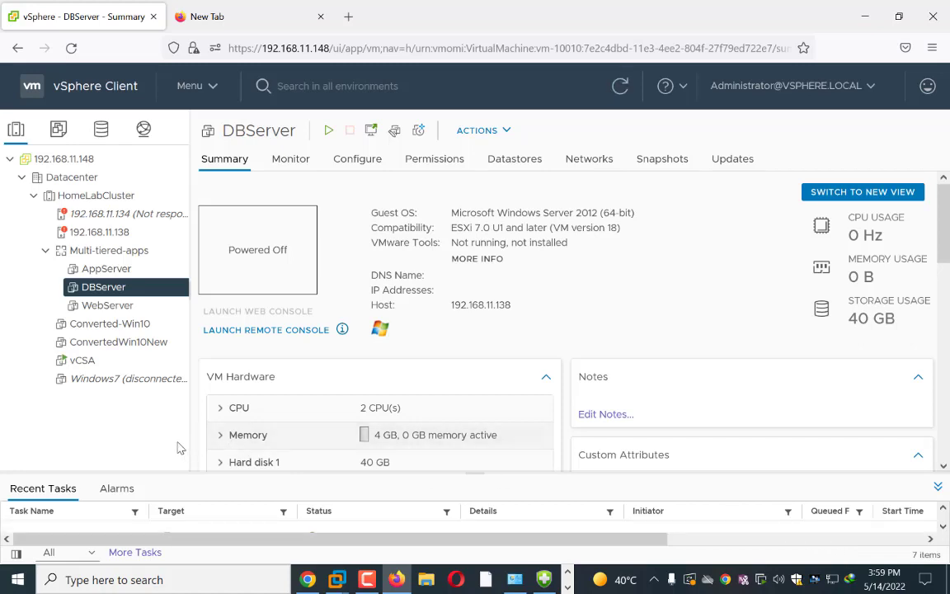
Power on the whole Multi-tiered-apps vApp.
{"action": "left_click", "coordinate": [105, 306]}
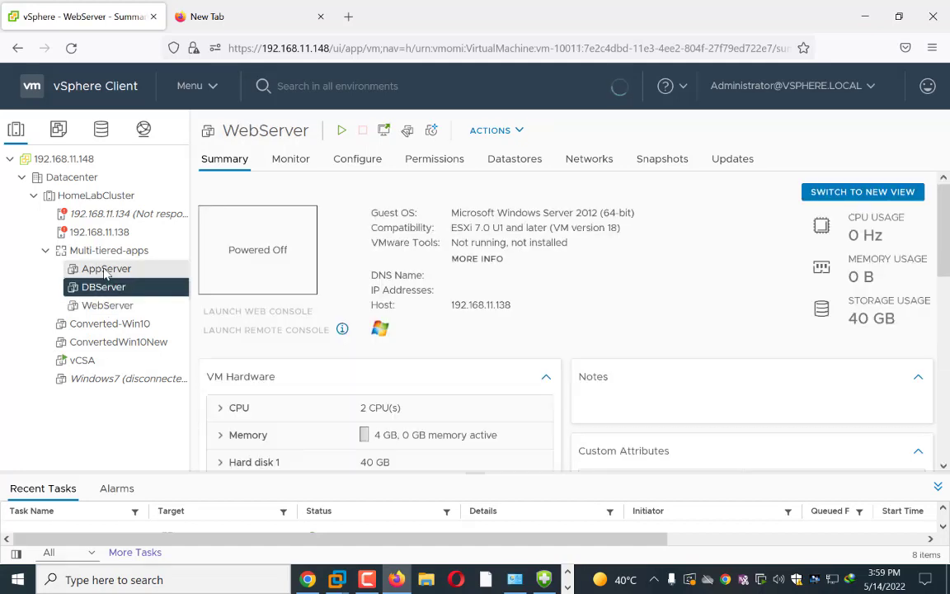
{"action": "left_click", "coordinate": [104, 270]}
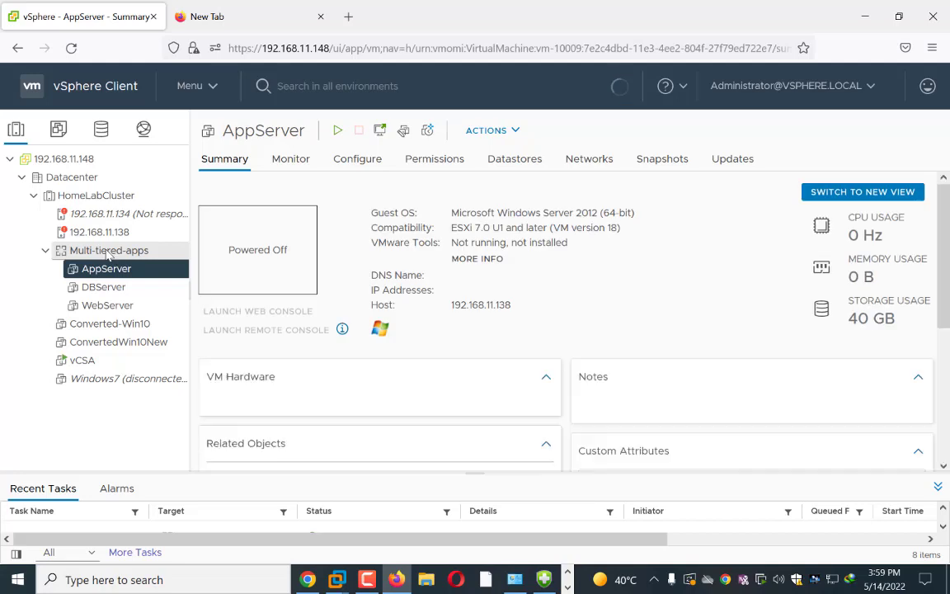
{"action": "right_click", "coordinate": [109, 251]}
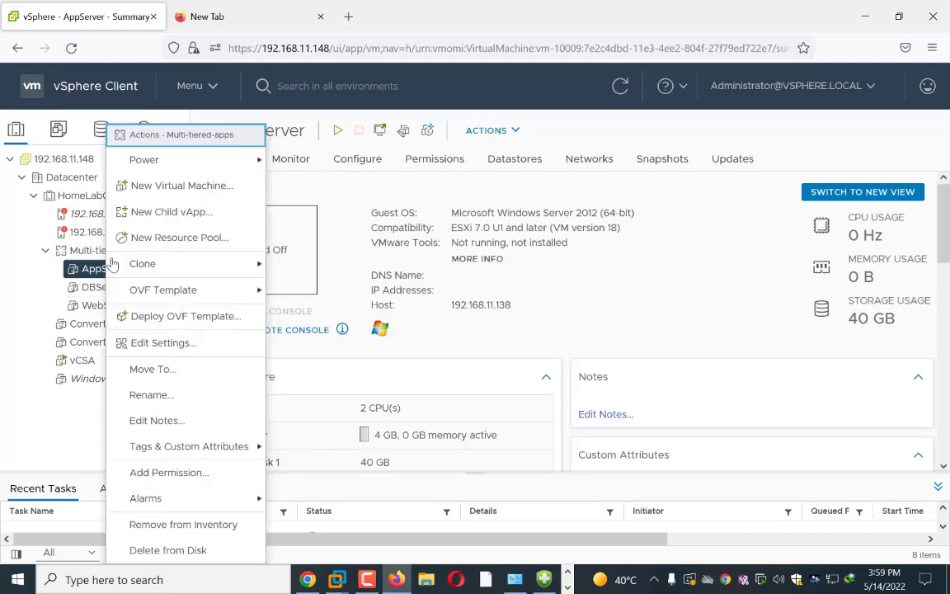
{"action": "mouse_move", "coordinate": [212, 161]}
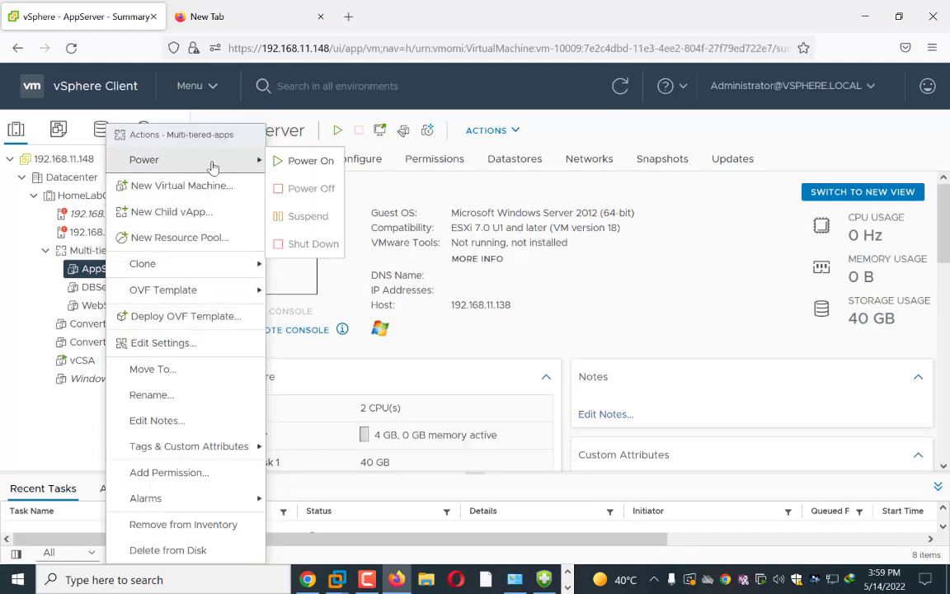
{"action": "left_click", "coordinate": [310, 163]}
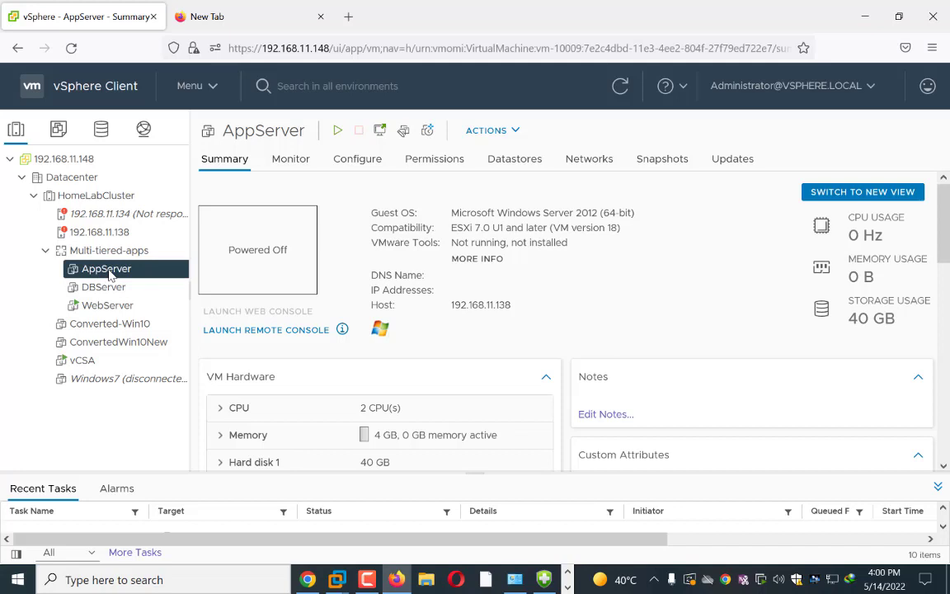
Check the vApp's start and power-on tasks in the Task Console, and return to the Hosts and Clusters inventory.
{"action": "left_click", "coordinate": [137, 553]}
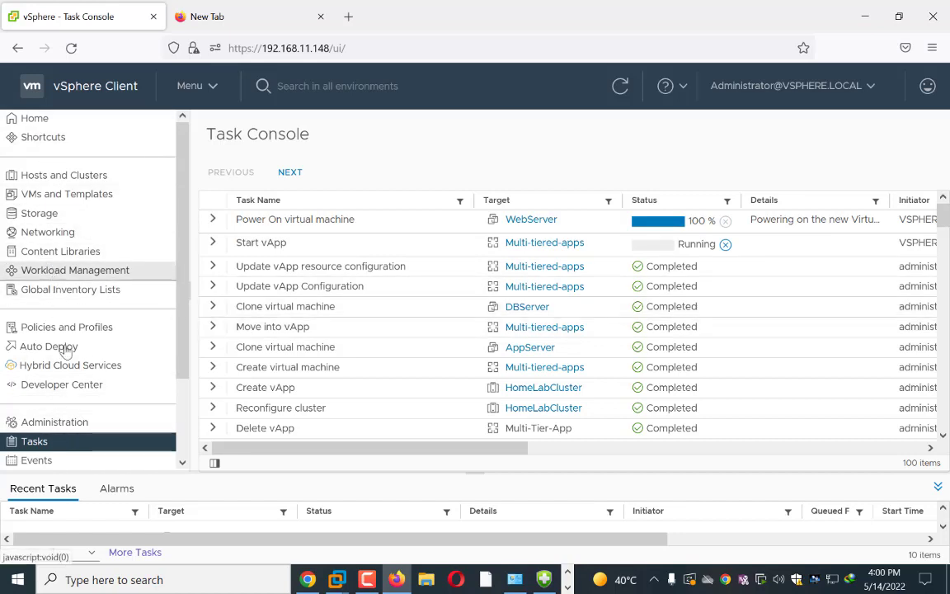
{"action": "left_click", "coordinate": [53, 194]}
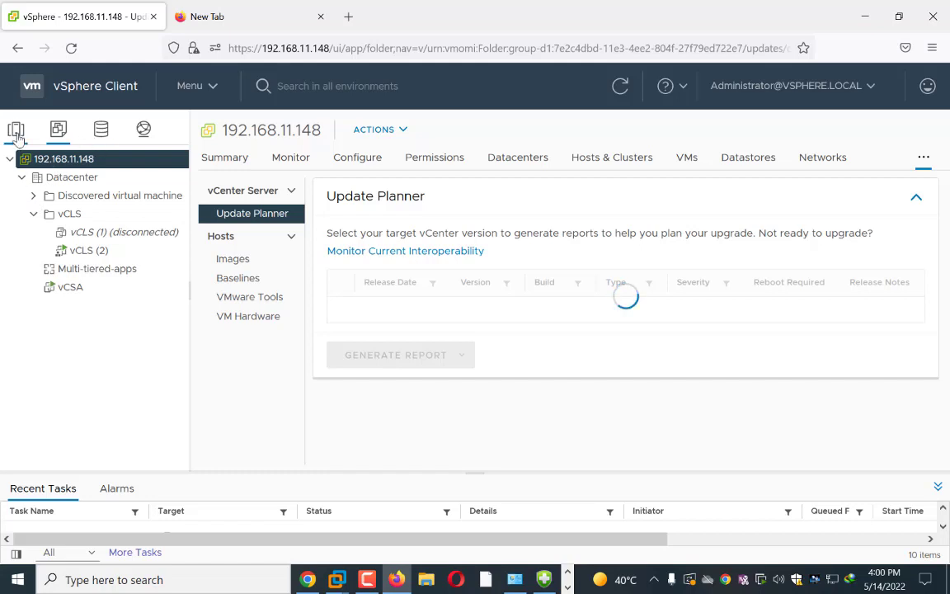
{"action": "left_click", "coordinate": [15, 130]}
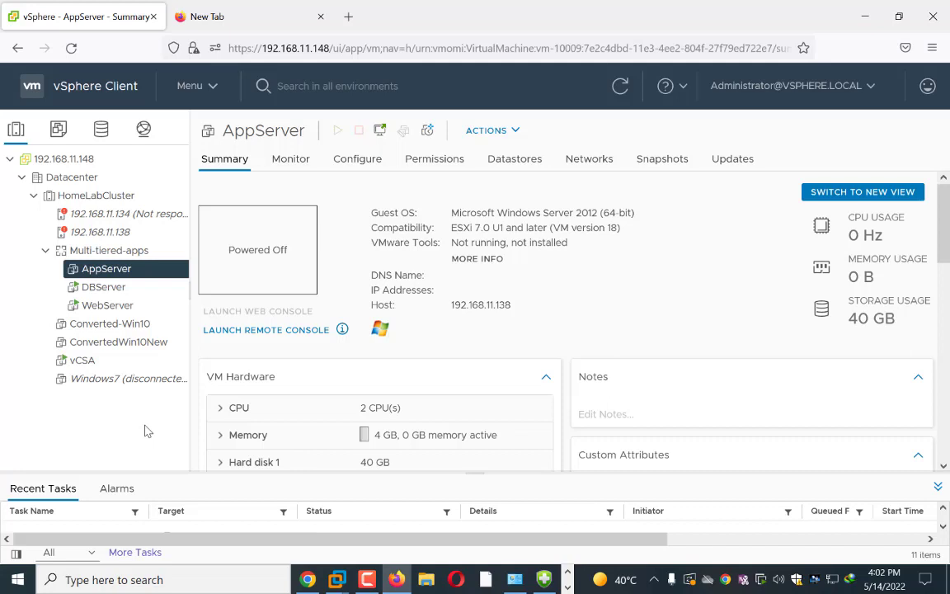
Check the power state of WebServer, DBServer and AppServer on their summary pages.
{"action": "left_click", "coordinate": [97, 305]}
{"action": "left_click", "coordinate": [94, 287]}
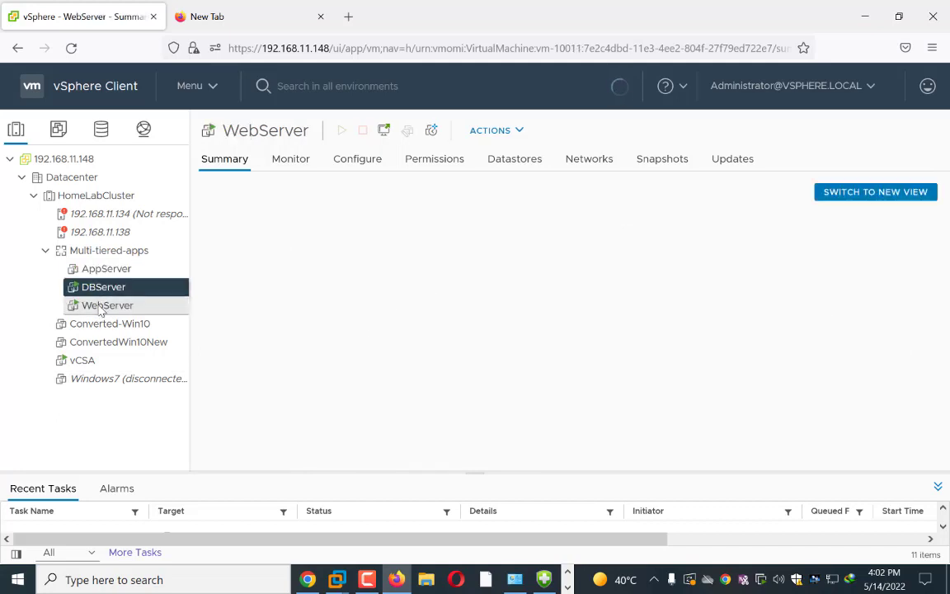
{"action": "left_click", "coordinate": [101, 307]}
{"action": "left_click", "coordinate": [96, 289]}
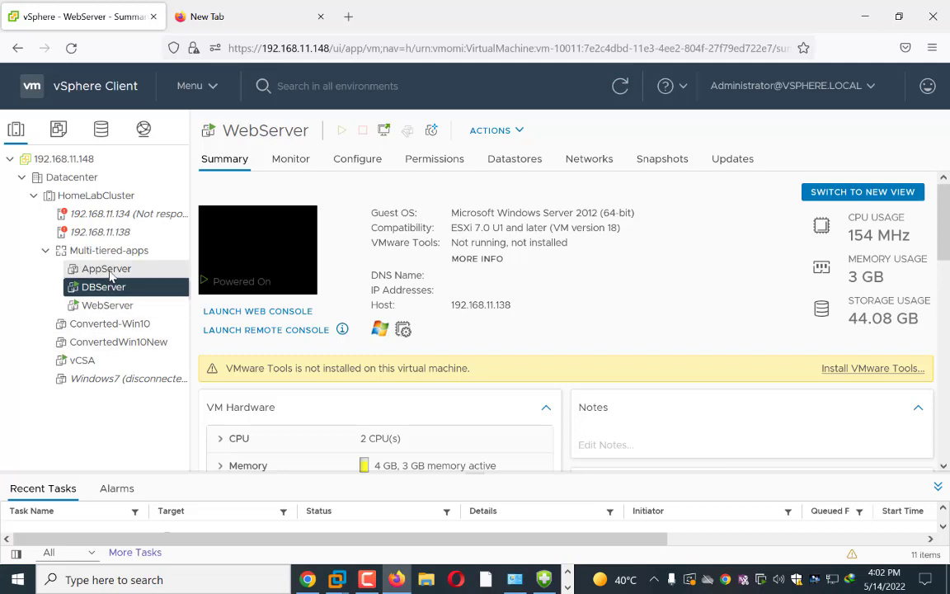
{"action": "left_click", "coordinate": [108, 270]}
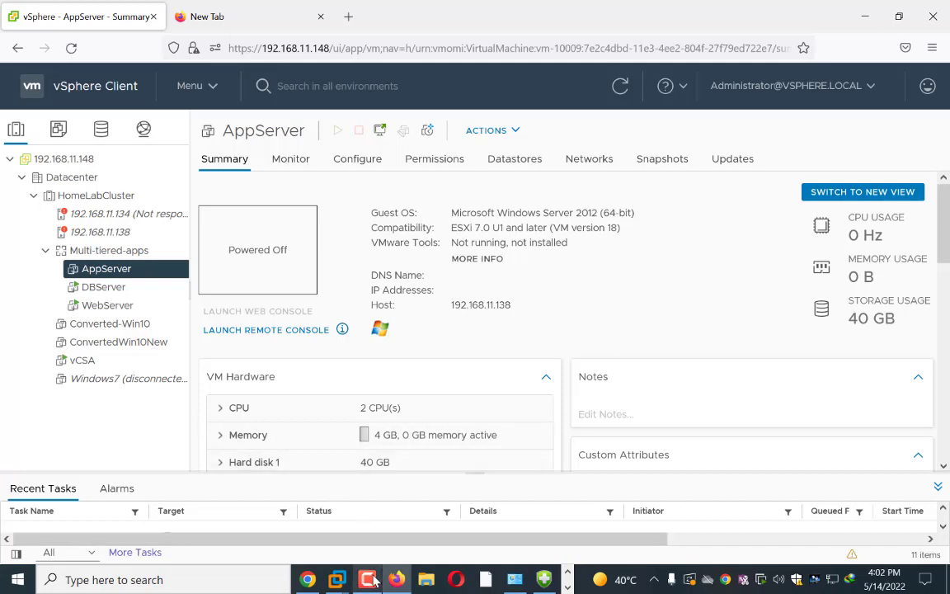
{"action": "mouse_move", "coordinate": [372, 580]}
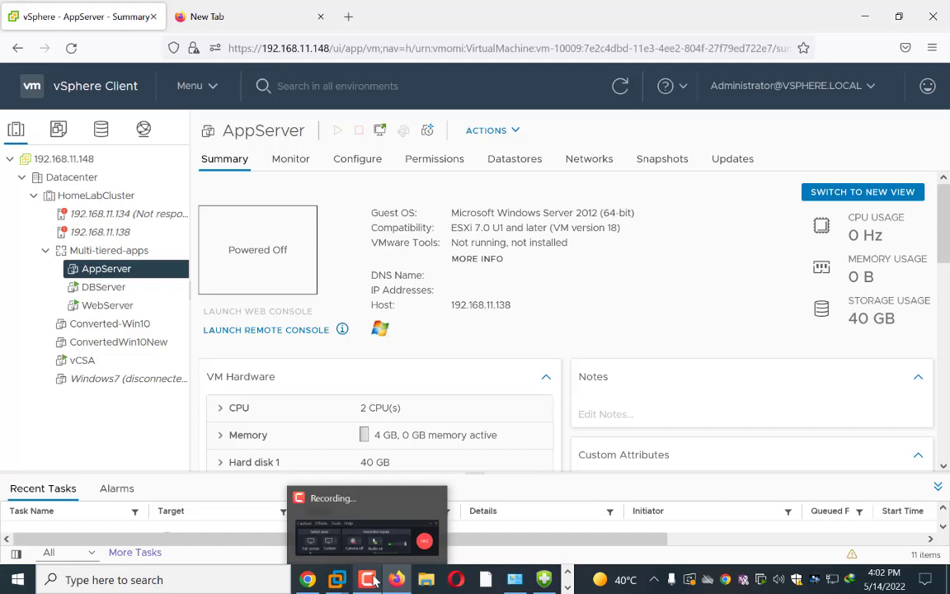
{"action": "left_click", "coordinate": [372, 580]}
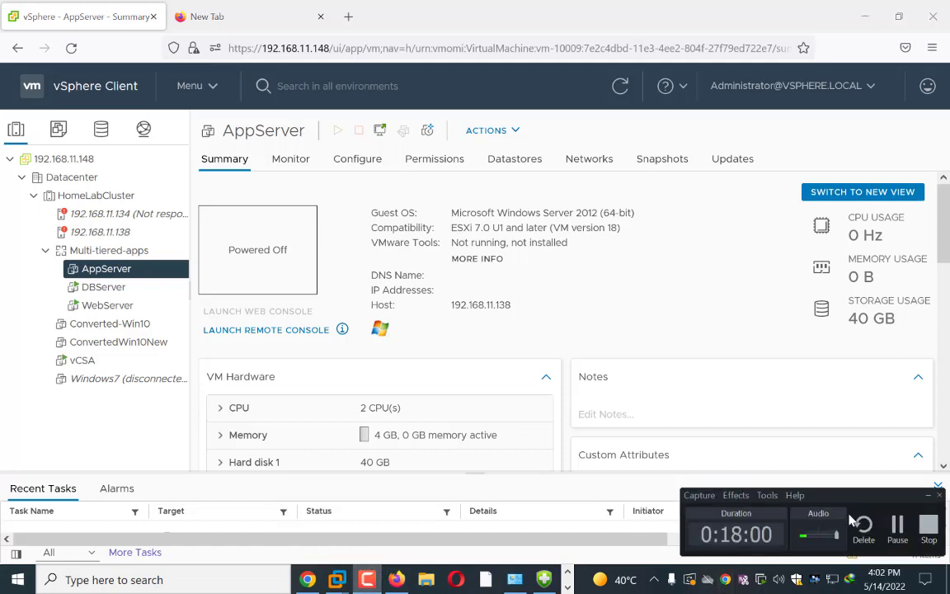